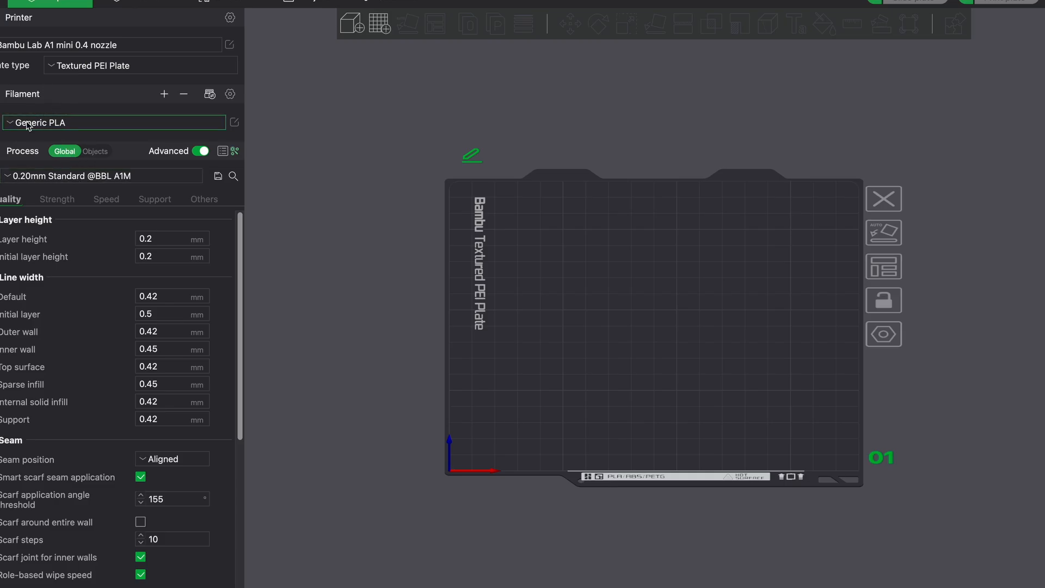
# Step: Add a second filament and import both FlickingZone lid STLs as one multi-part object
pyautogui.click(165, 95)
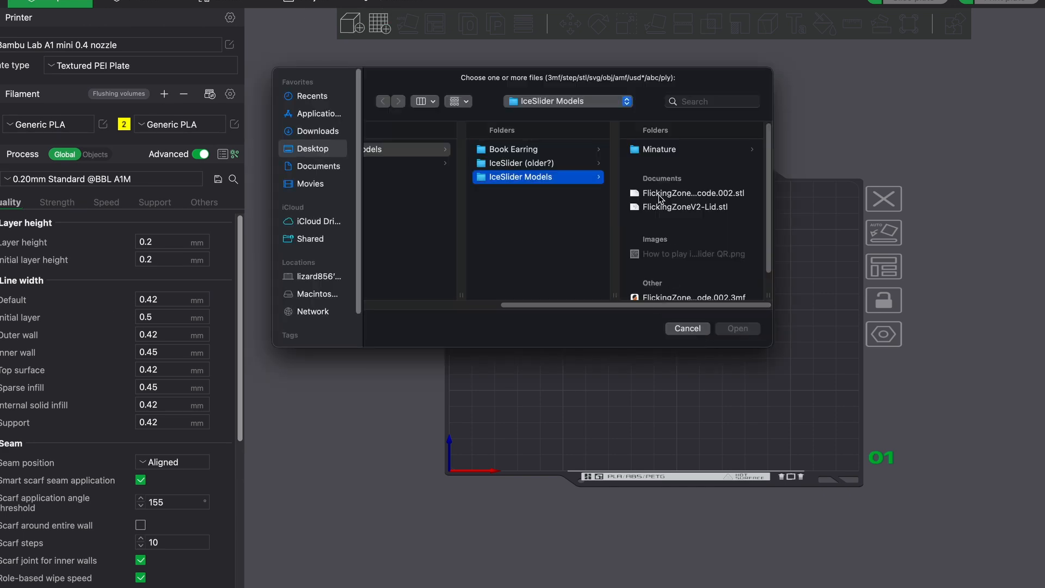
pyautogui.click(659, 198)
pyautogui.hotkey('shift', 'Down')
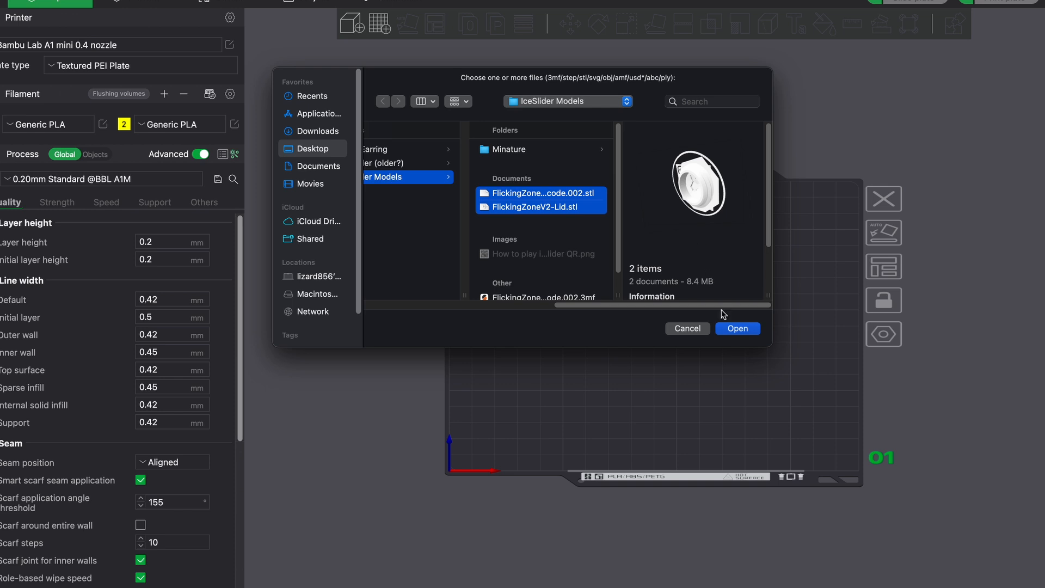
pyautogui.click(732, 329)
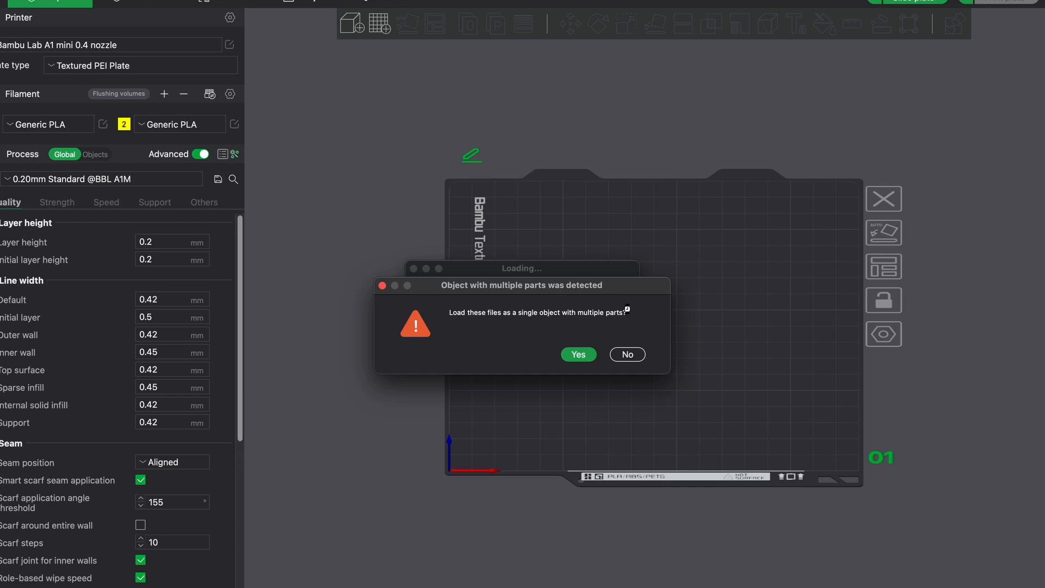
pyautogui.click(578, 354)
pyautogui.scroll(3, 628, 395)
pyautogui.scroll(-1, 556, 318)
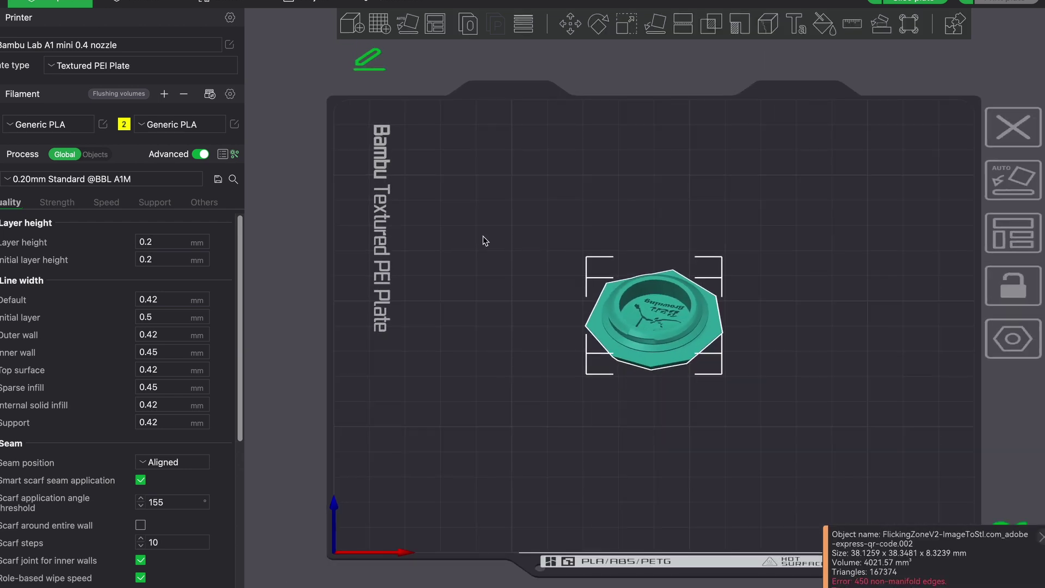
# Step: Scale the model to 390% and split it into separate QR-code and lid objects
pyautogui.click(621, 24)
pyautogui.write('390')
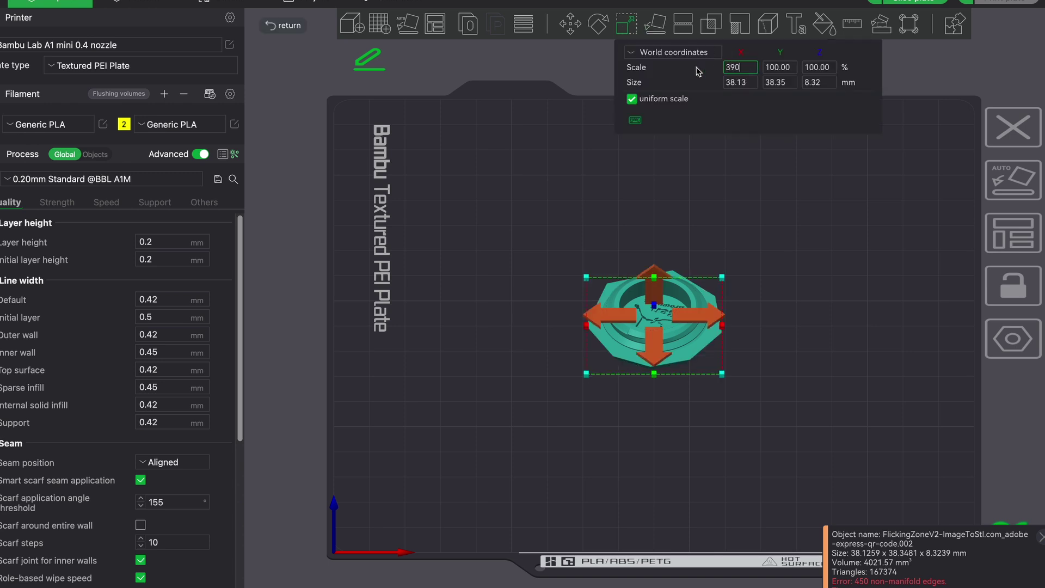
pyautogui.press('Return')
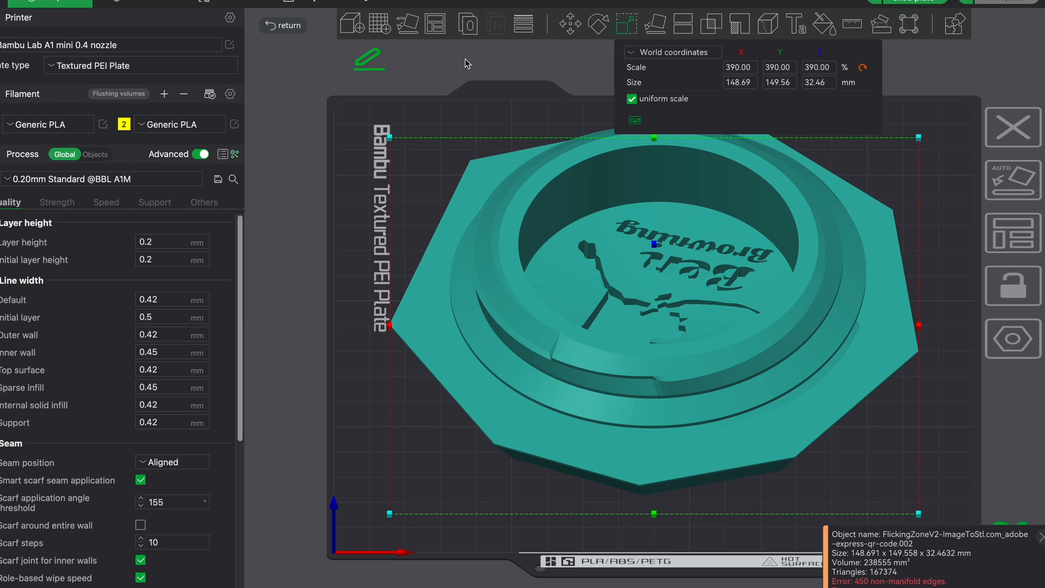
pyautogui.click(470, 27)
pyautogui.scroll(-3, 726, 401)
pyautogui.scroll(-3, 726, 401)
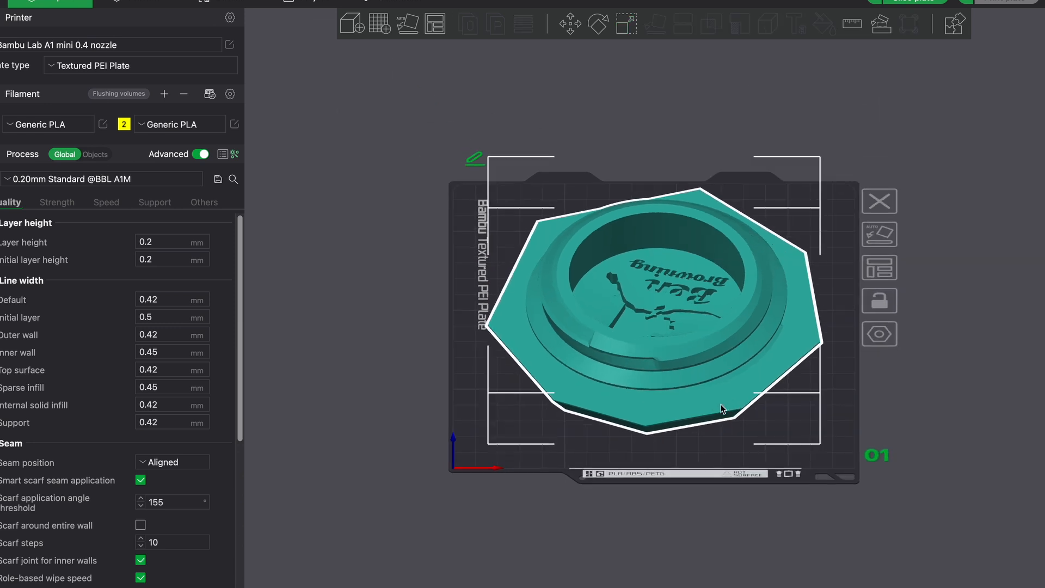
pyautogui.moveTo(599, 529); pyautogui.dragTo(597, 499)
pyautogui.moveTo(454, 538); pyautogui.dragTo(453, 486)
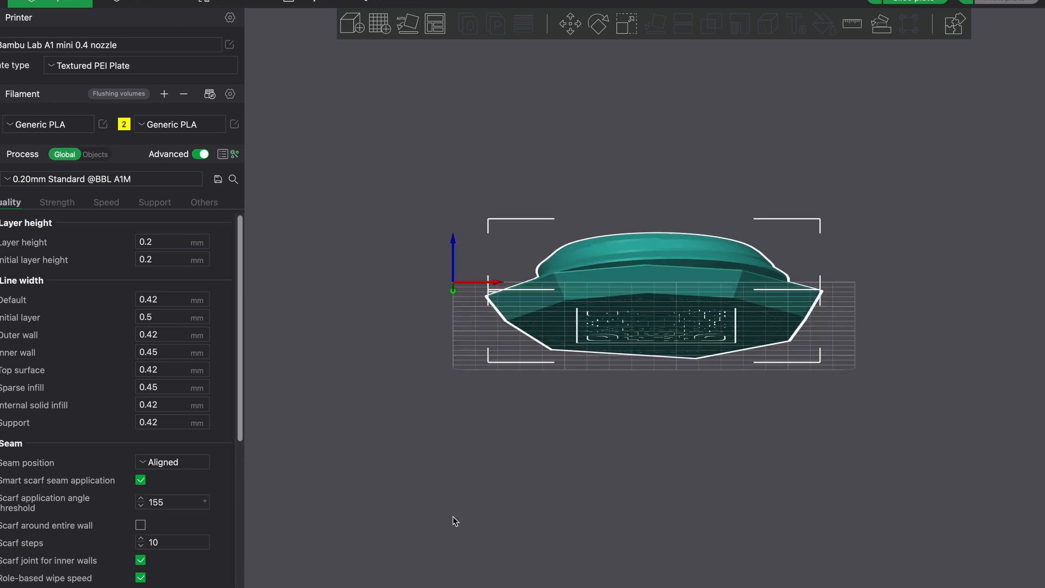
# Step: In the Objects process list, assign filament 2 to FlickingZoneV2-Lid.stl
pyautogui.click(95, 155)
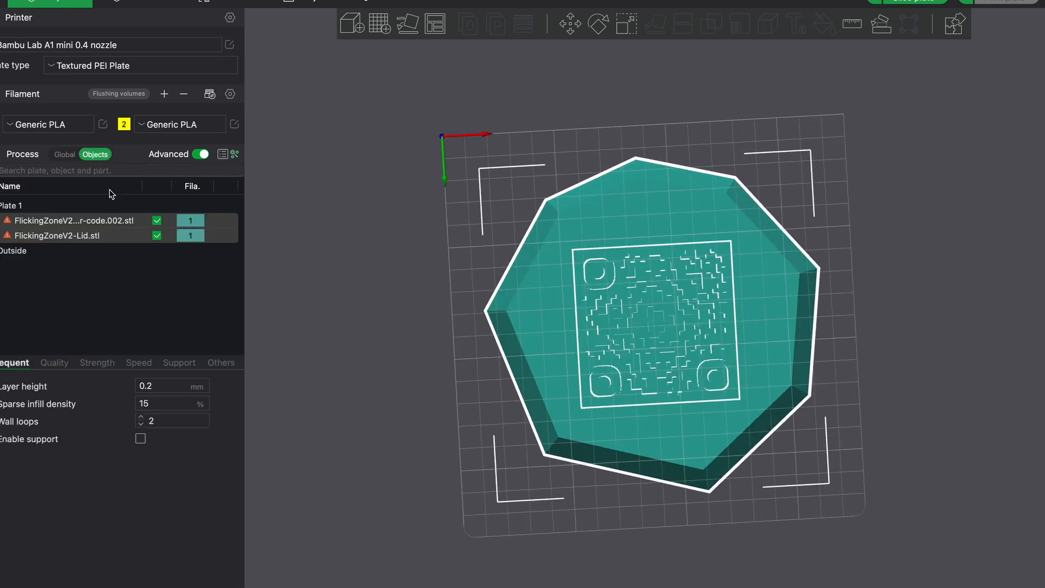
pyautogui.click(116, 239)
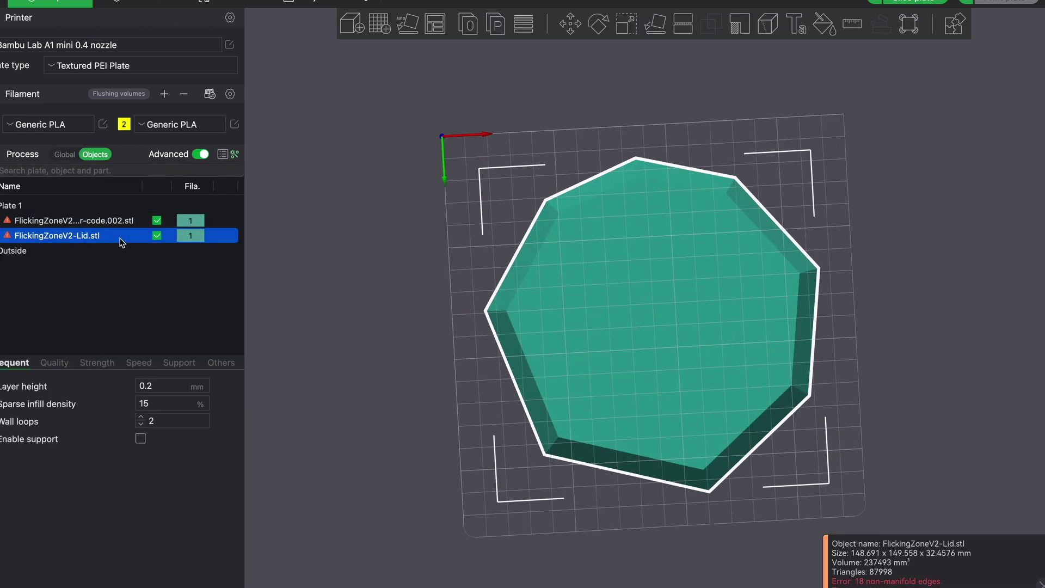
pyautogui.click(190, 235)
pyautogui.click(191, 270)
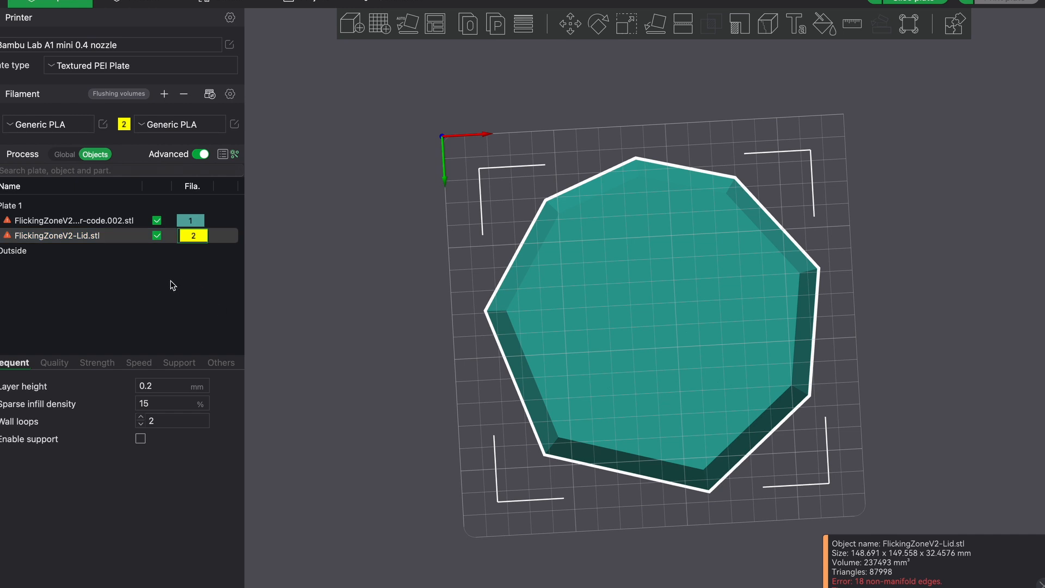
pyautogui.click(171, 284)
pyautogui.scroll(3, 626, 450)
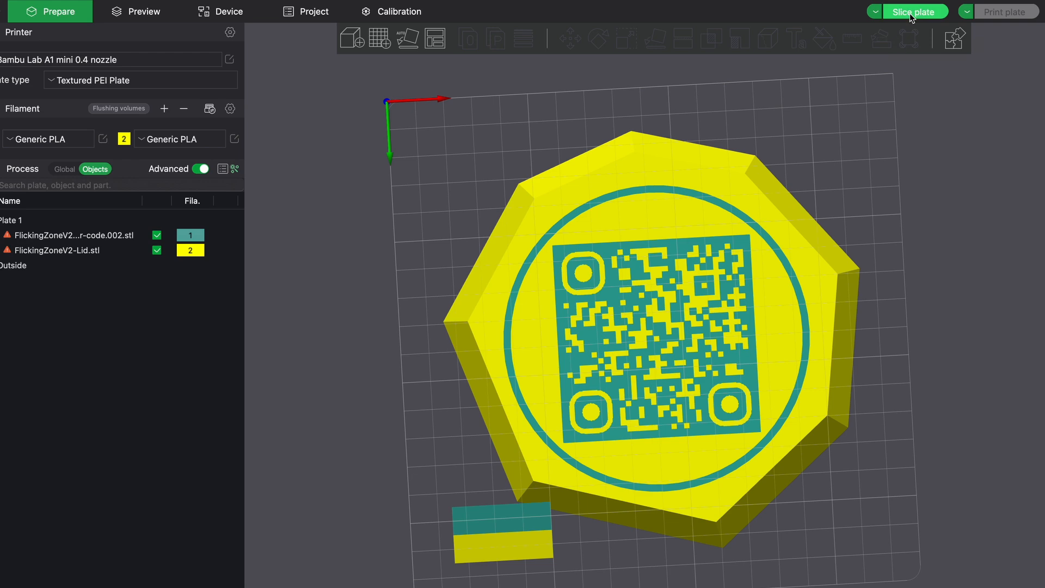
# Step: Slice the plate and inspect the preview, then return to Prepare
pyautogui.click(910, 13)
pyautogui.moveTo(607, 387)
pyautogui.mouseDown()
pyautogui.moveTo(653, 386)
pyautogui.moveTo(606, 419)
pyautogui.moveTo(646, 395)
pyautogui.moveTo(463, 193)
pyautogui.mouseUp()
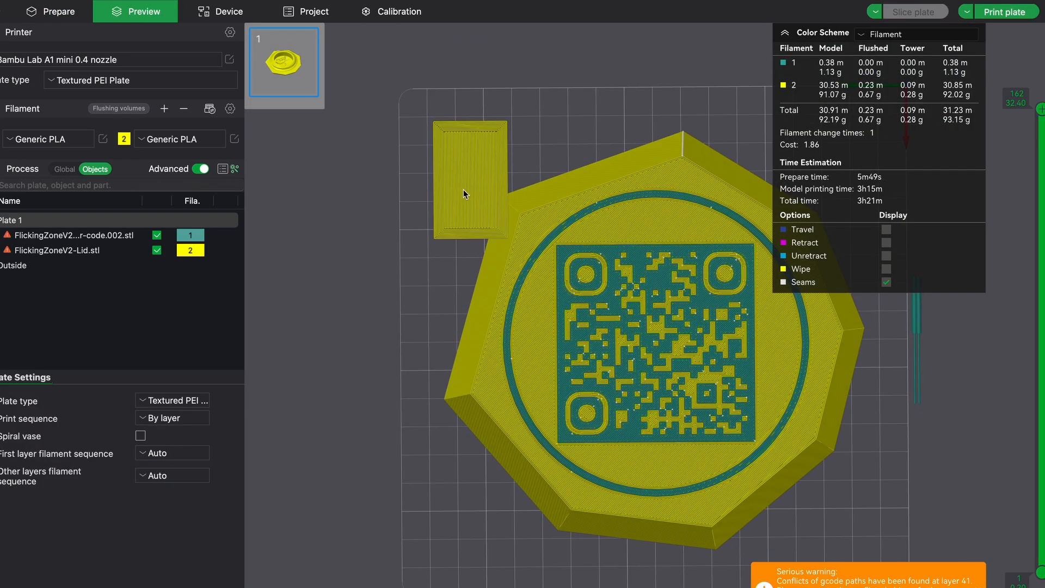
pyautogui.moveTo(537, 192)
pyautogui.mouseDown()
pyautogui.moveTo(645, 312)
pyautogui.moveTo(651, 335)
pyautogui.moveTo(485, 304)
pyautogui.moveTo(392, 212)
pyautogui.mouseUp()
pyautogui.click(66, 3)
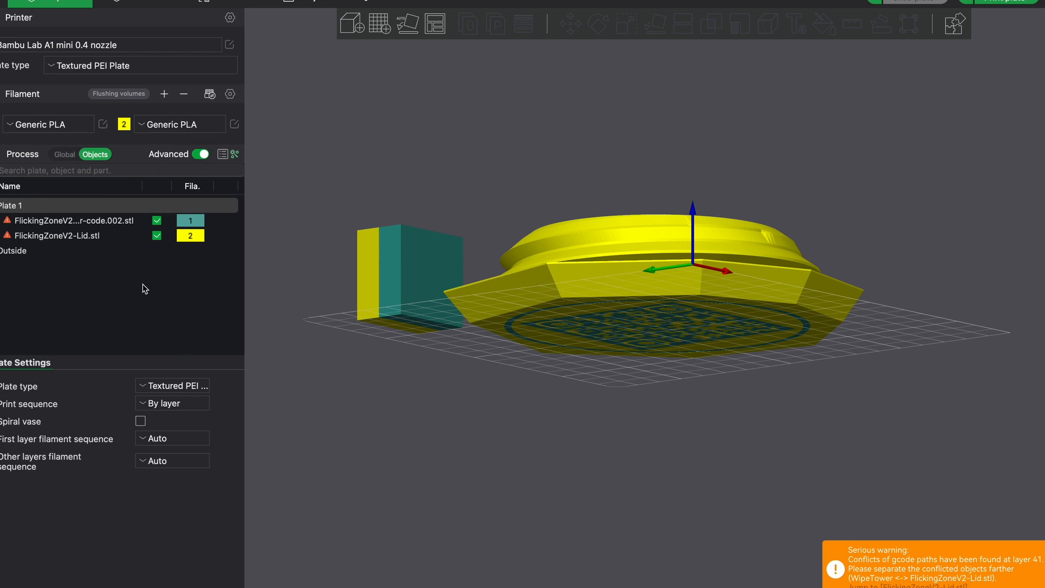
# Step: Set the QR-code object's Z height to 0.20 mm with non-uniform scale
pyautogui.click(104, 222)
pyautogui.moveTo(597, 365); pyautogui.dragTo(583, 396)
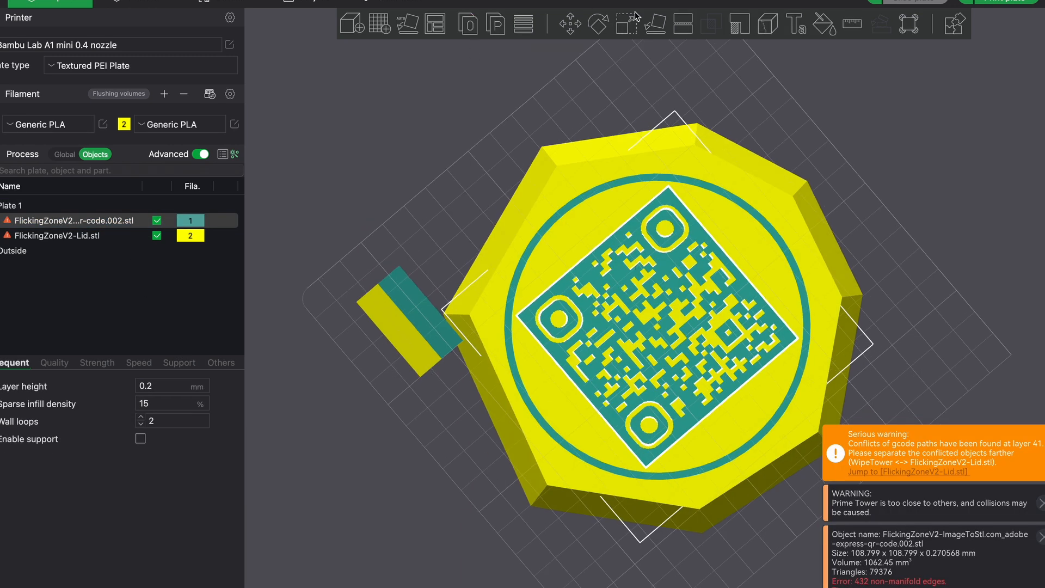
pyautogui.click(626, 26)
pyautogui.write('2')
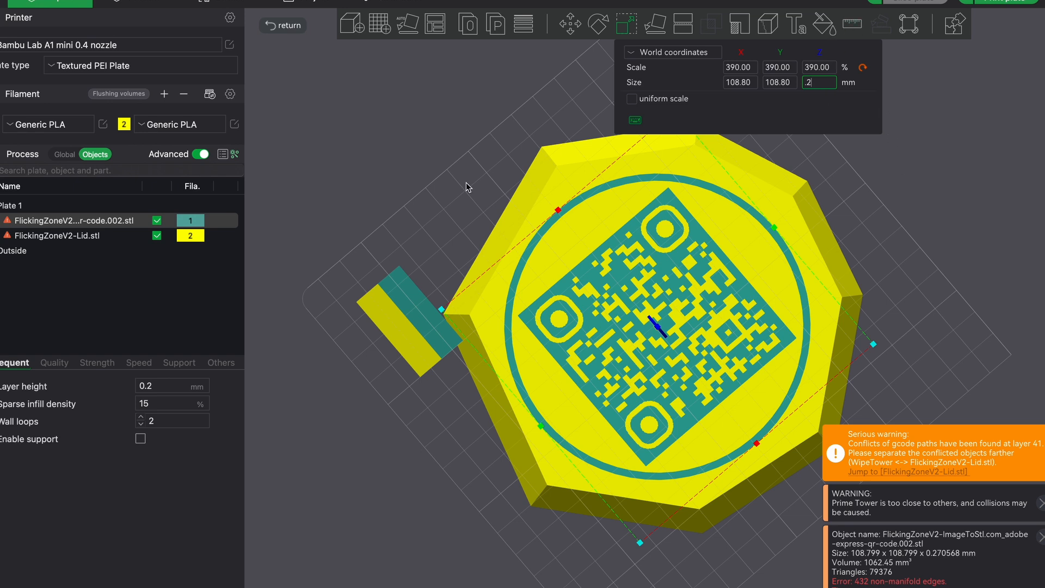
pyautogui.press('Return')
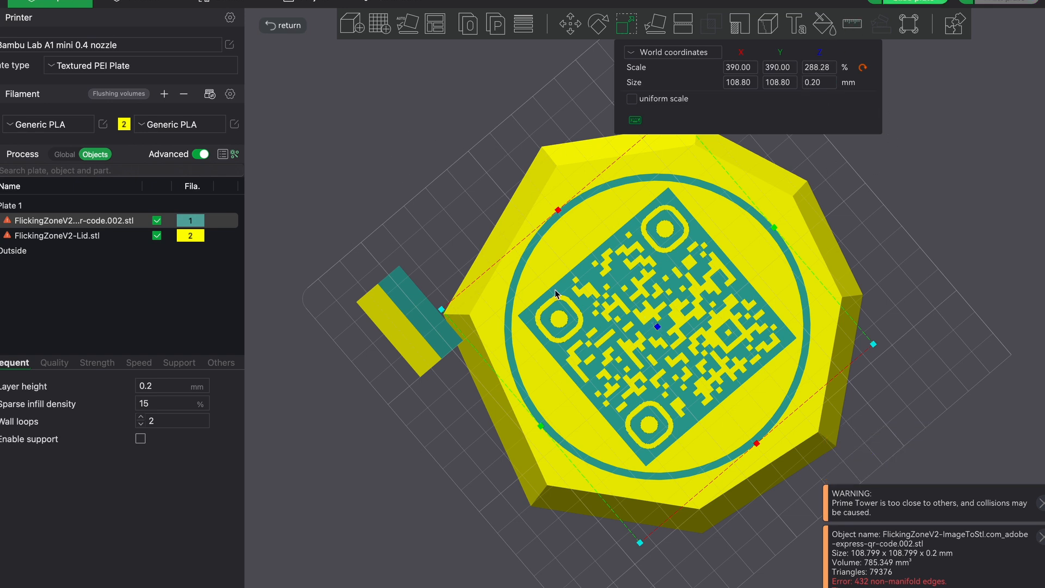
# Step: Re-slice and step the layer slider to check the QR code sits in the first layer
pyautogui.click(912, 4)
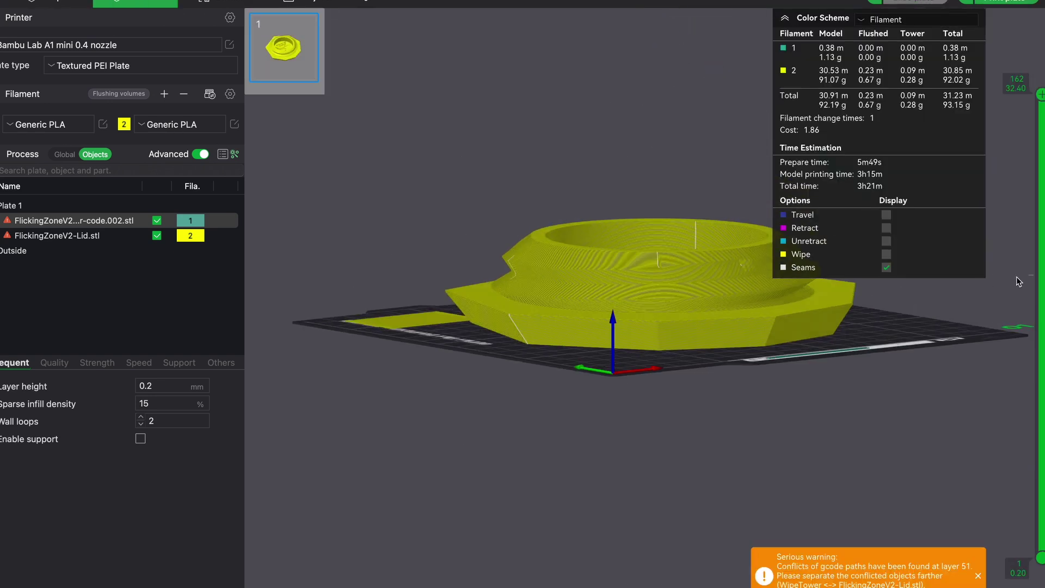
pyautogui.moveTo(1039, 94); pyautogui.dragTo(1039, 558)
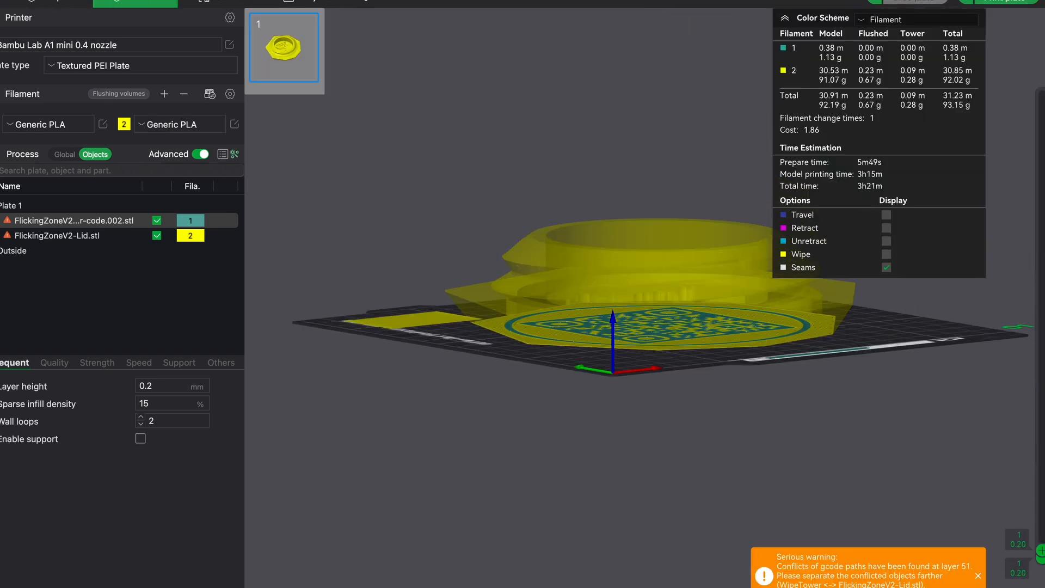
pyautogui.moveTo(735, 245); pyautogui.dragTo(706, 426)
pyautogui.scroll(5, 705, 433)
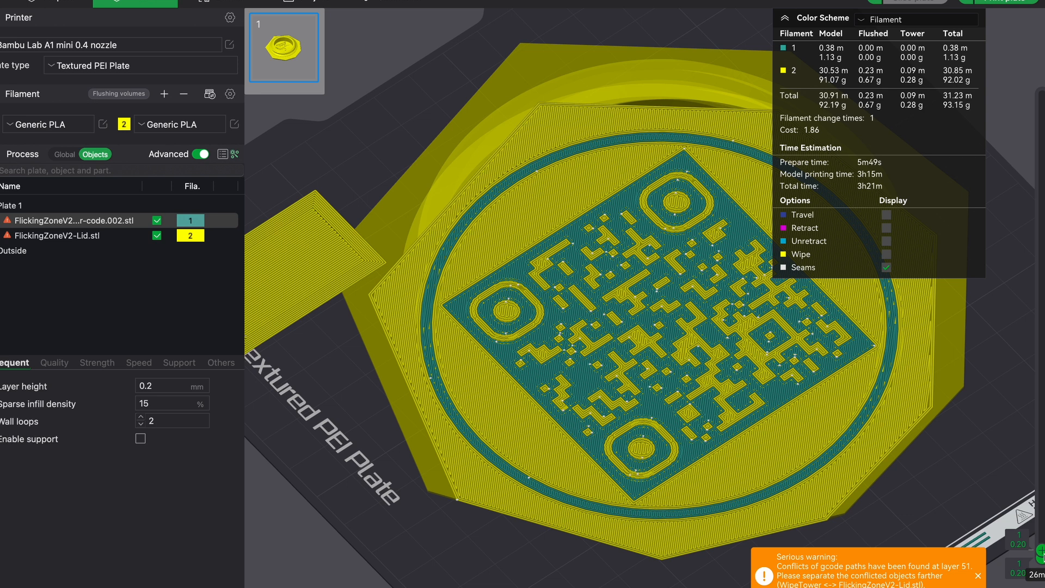
pyautogui.scroll(1, 1041, 556)
pyautogui.scroll(-3, 620, 520)
pyautogui.moveTo(620, 520); pyautogui.dragTo(616, 505)
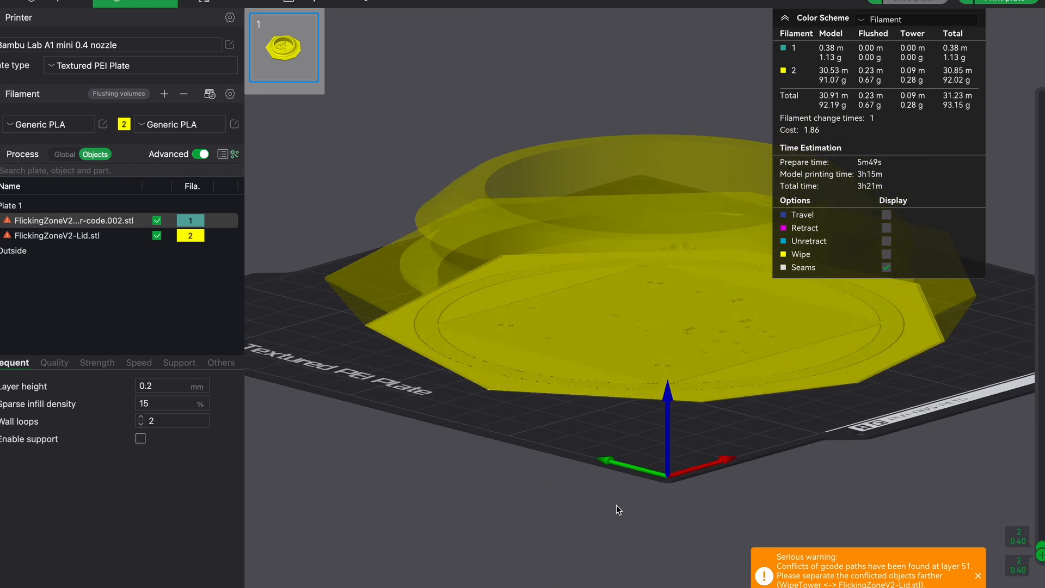
pyautogui.scroll(2, 614, 494)
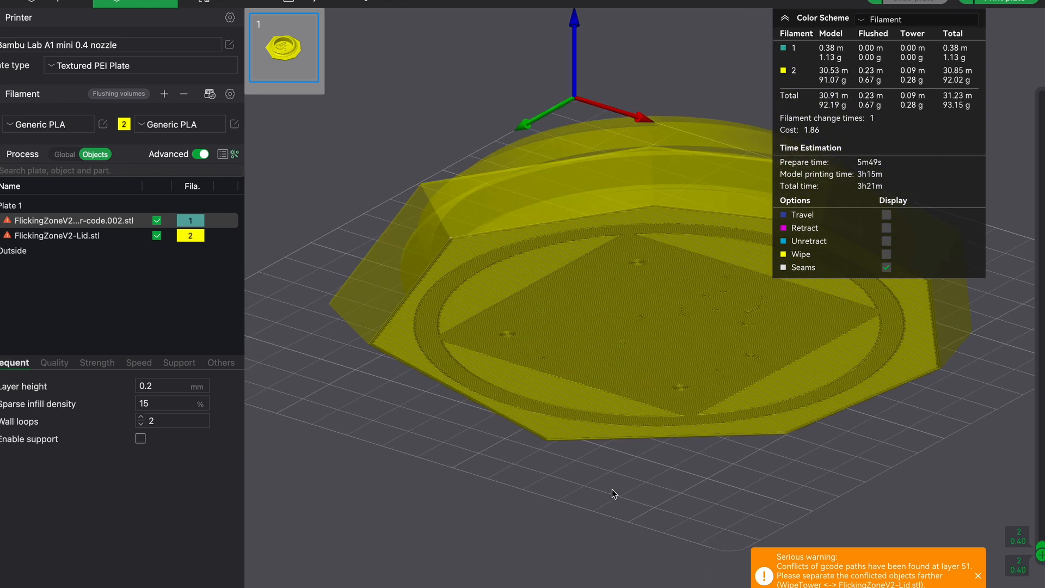
pyautogui.scroll(-1, 613, 492)
pyautogui.scroll(-1, 612, 493)
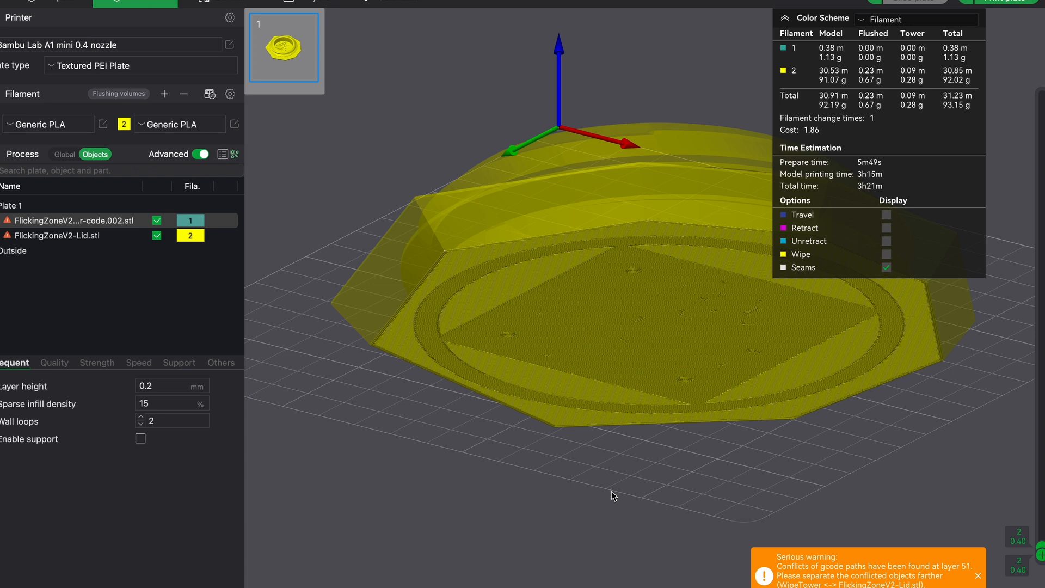
pyautogui.moveTo(613, 495); pyautogui.dragTo(609, 474)
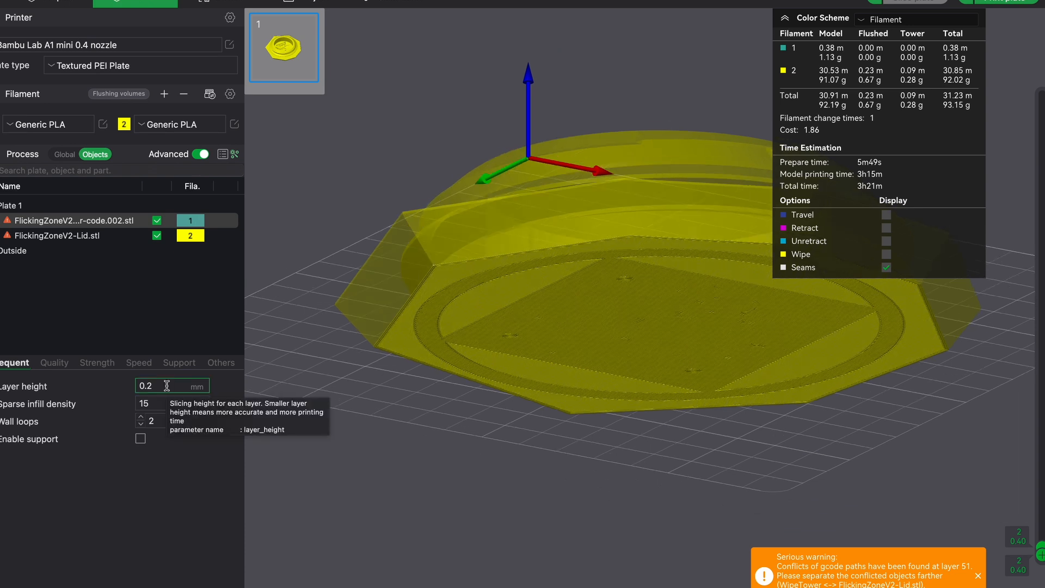
pyautogui.scroll(5, 491, 409)
pyautogui.moveTo(491, 409); pyautogui.dragTo(482, 425)
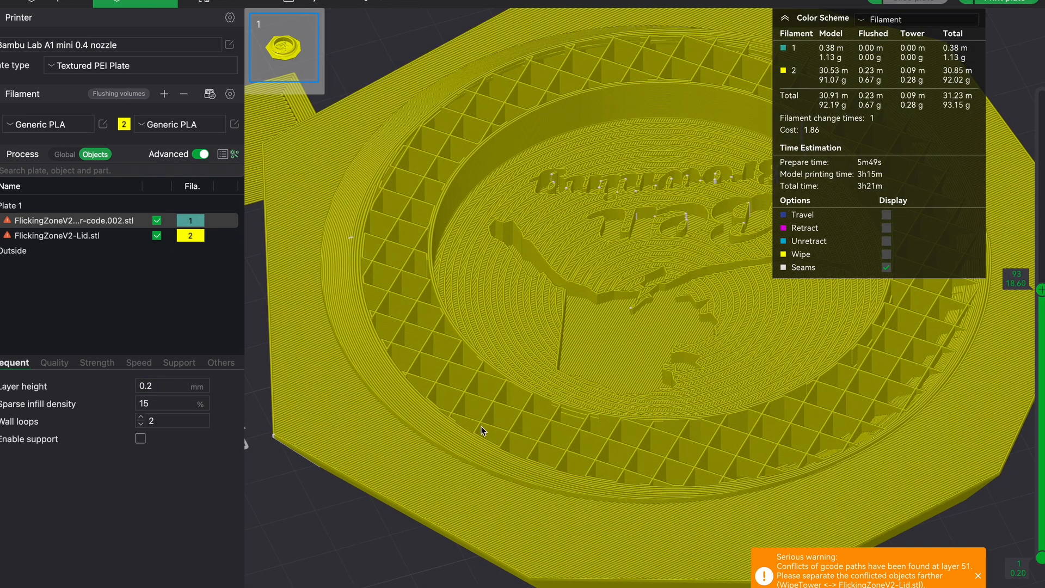
pyautogui.press('Down')
pyautogui.press('Down')
pyautogui.press('Down')
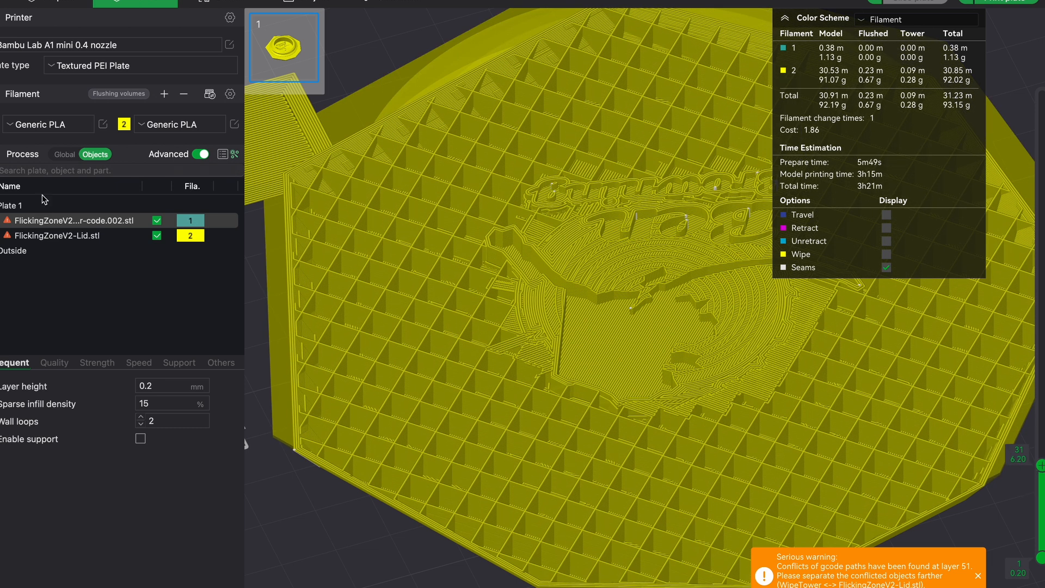
# Step: Set global sparse infill to Lightning at 8% and review the higher layers
pyautogui.click(64, 154)
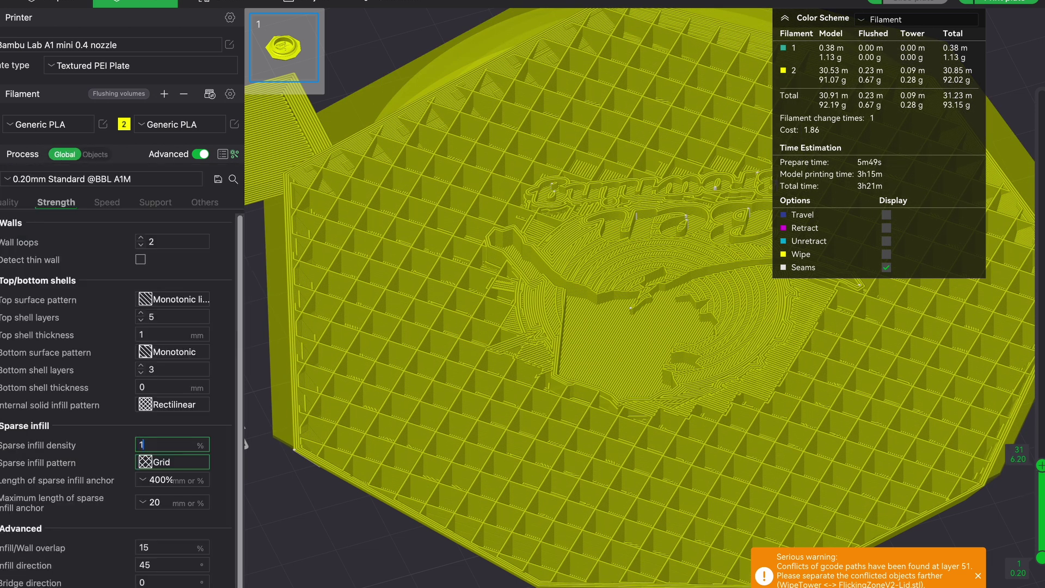
pyautogui.click(172, 462)
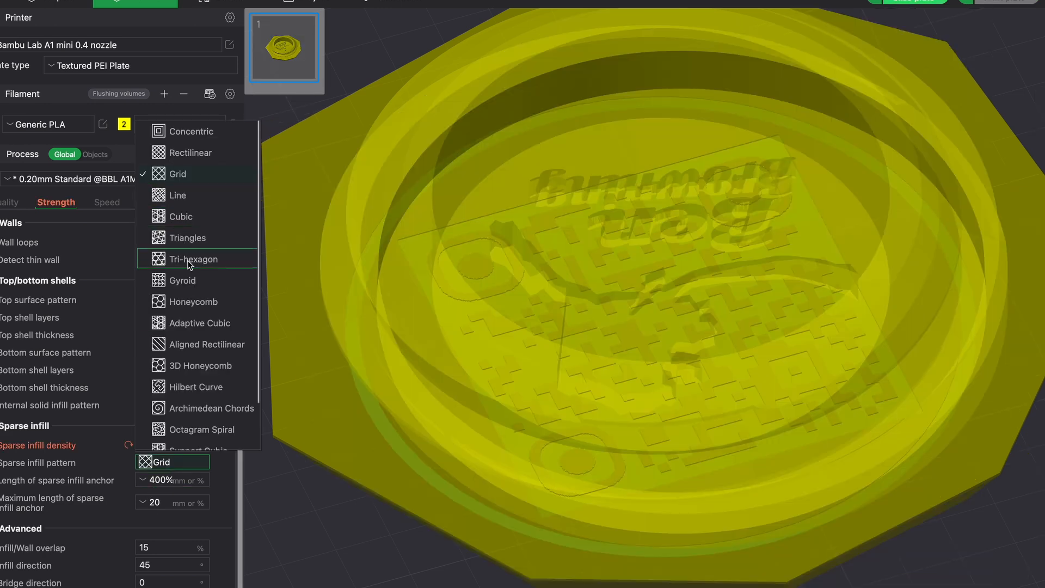
pyautogui.scroll(-1, 188, 259)
pyautogui.click(191, 411)
pyautogui.moveTo(1026, 493)
pyautogui.mouseDown()
pyautogui.moveTo(1025, 466)
pyautogui.moveTo(1026, 529)
pyautogui.mouseUp()
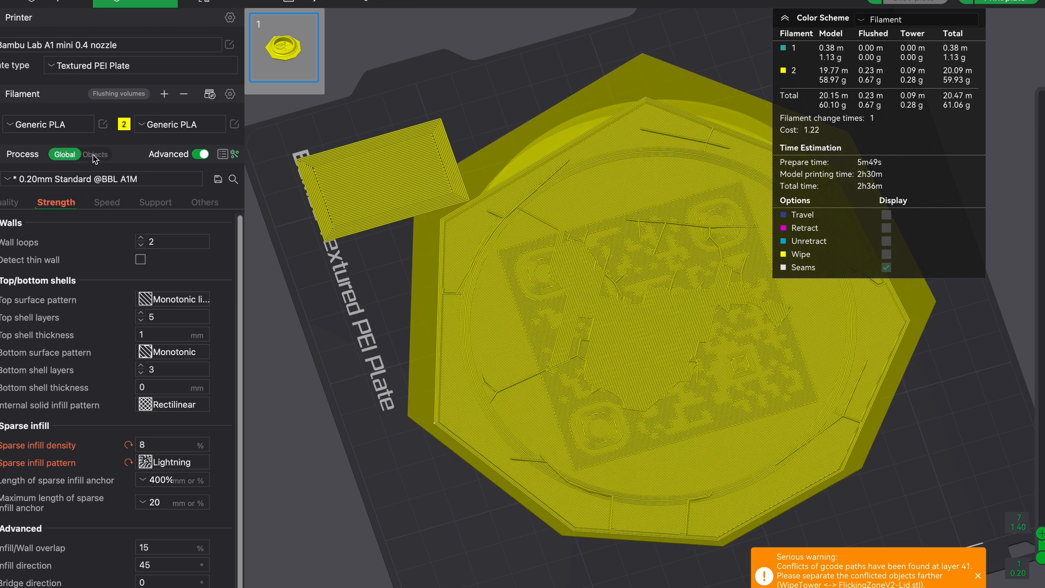
# Step: Disable the prime tower in Others, re-slice, and view the teal QR code from above
pyautogui.click(206, 201)
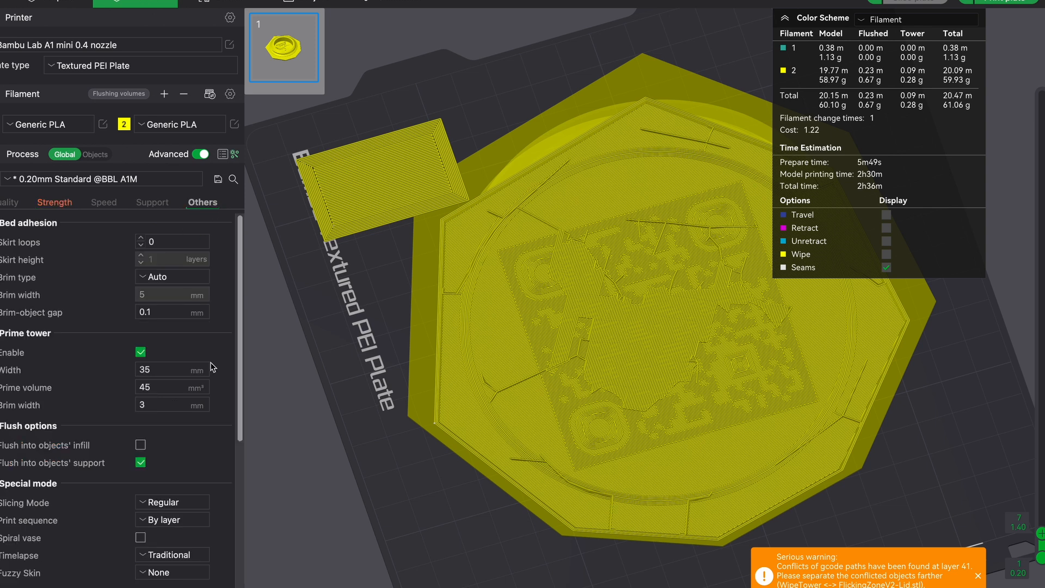
pyautogui.click(141, 351)
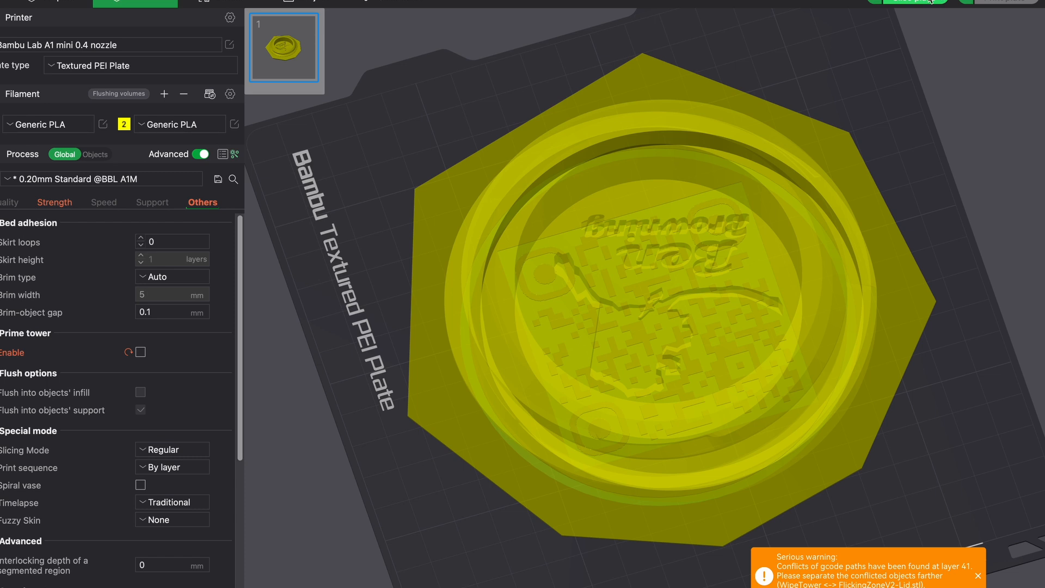
pyautogui.click(930, 2)
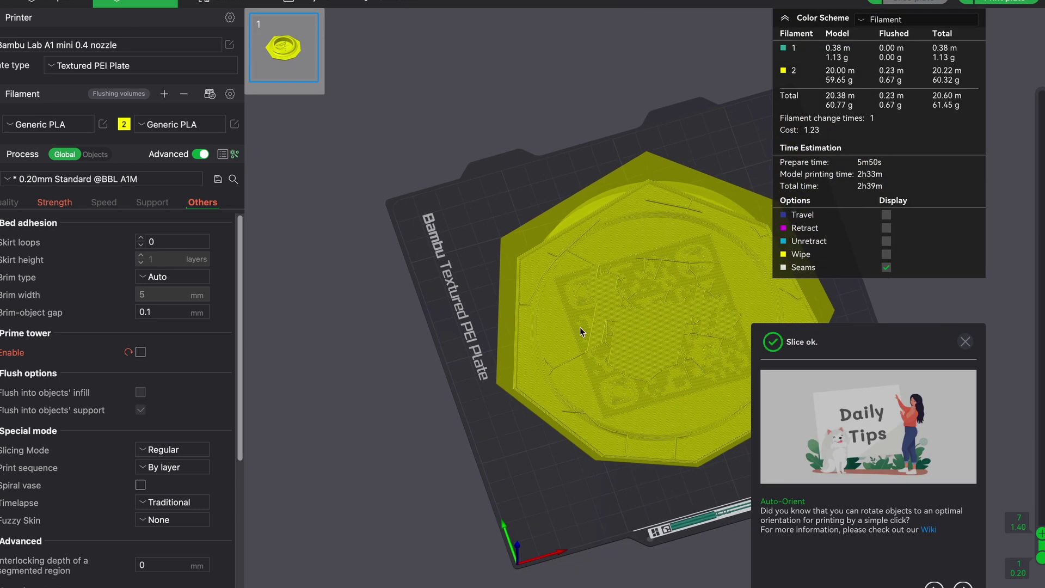
pyautogui.moveTo(580, 327)
pyautogui.mouseDown()
pyautogui.moveTo(580, 296)
pyautogui.moveTo(618, 280)
pyautogui.moveTo(598, 287)
pyautogui.moveTo(601, 332)
pyautogui.mouseUp()
pyautogui.scroll(3, 602, 332)
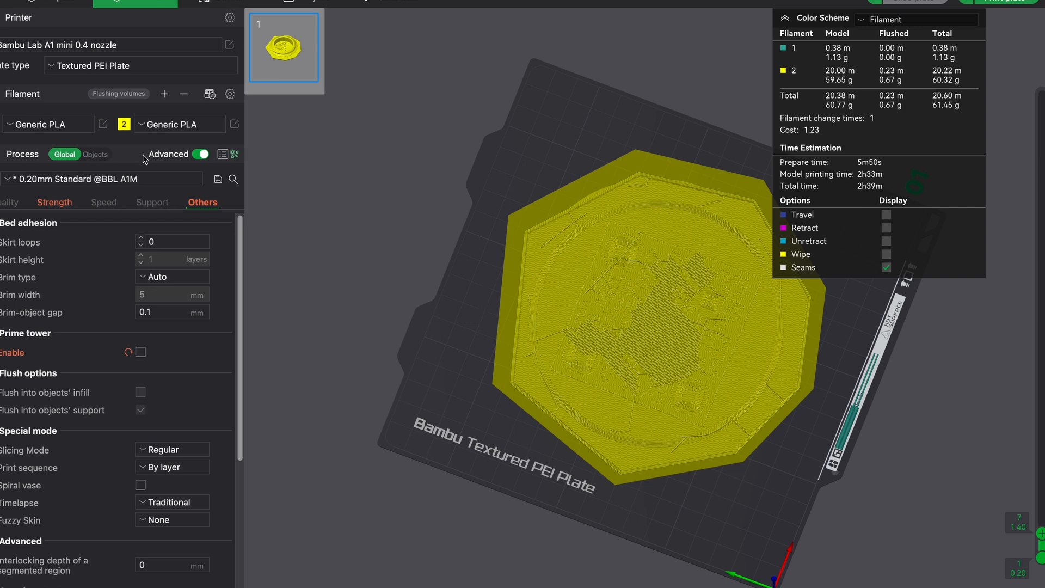
pyautogui.moveTo(659, 338)
pyautogui.mouseDown()
pyautogui.moveTo(659, 307)
pyautogui.moveTo(604, 293)
pyautogui.mouseUp()
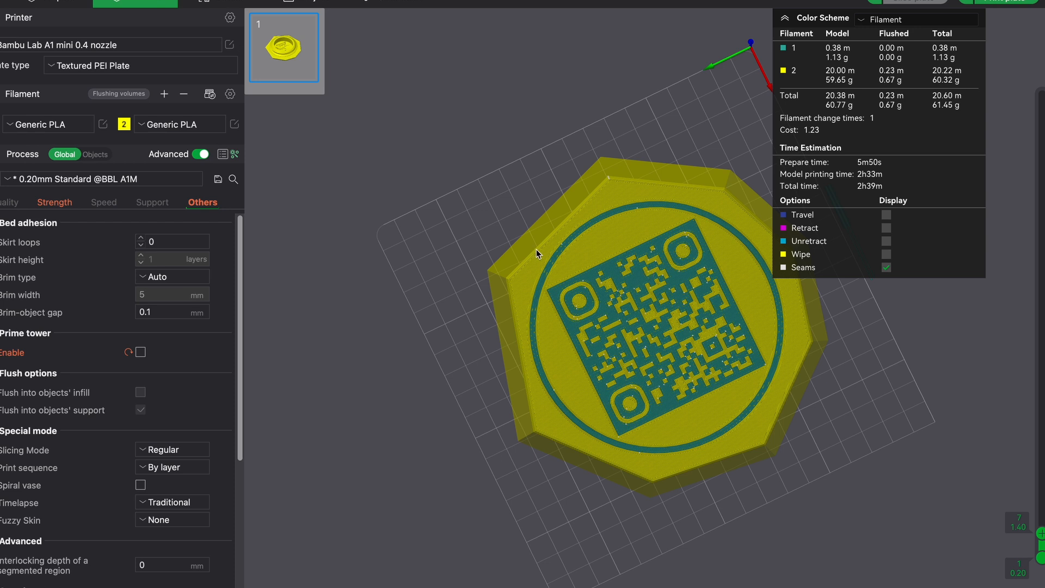
# Step: Give the Lid object an outer-only brim, 1 mm wide with 2 mm brim-object gap
pyautogui.click(95, 155)
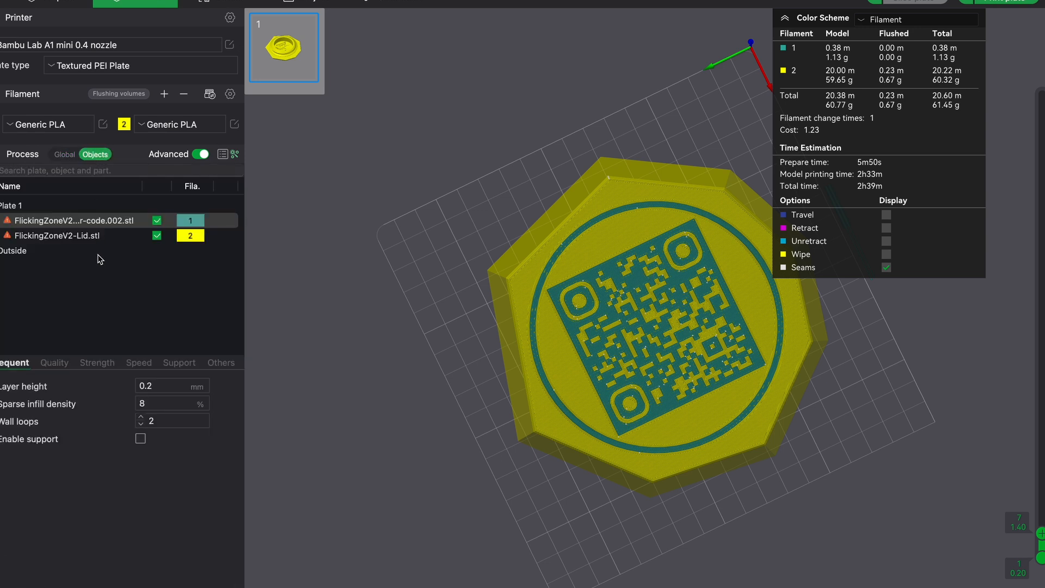
pyautogui.click(91, 241)
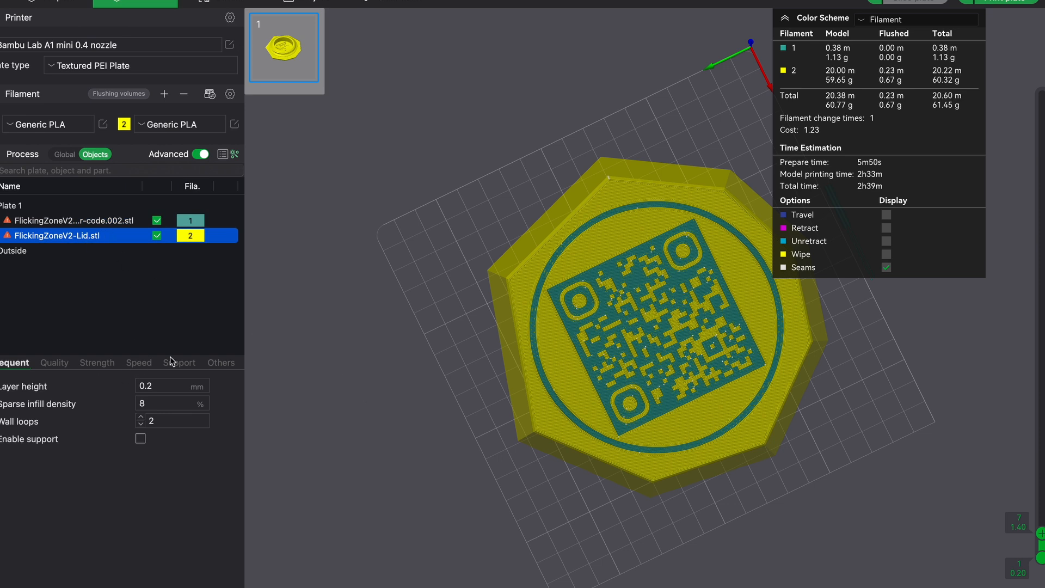
pyautogui.click(218, 363)
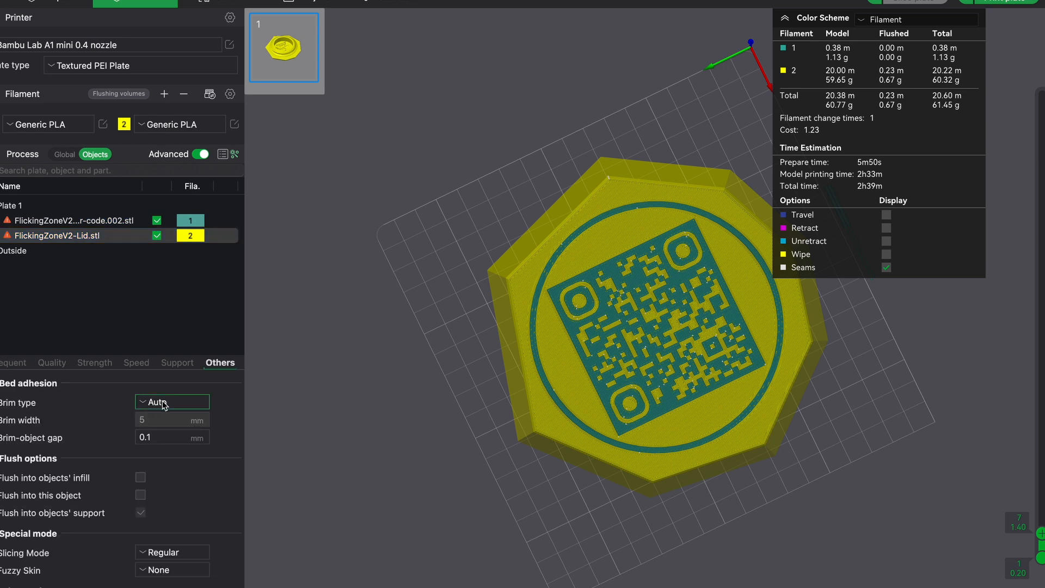
pyautogui.click(161, 401)
pyautogui.click(167, 456)
pyautogui.click(155, 420)
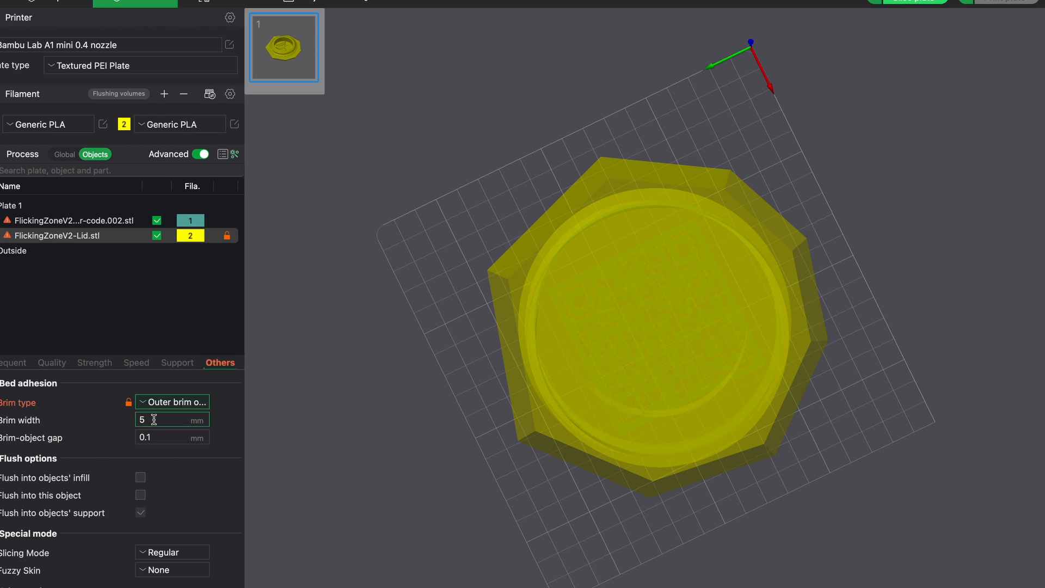
pyautogui.write('1')
pyautogui.press('Tab')
pyautogui.write('2')
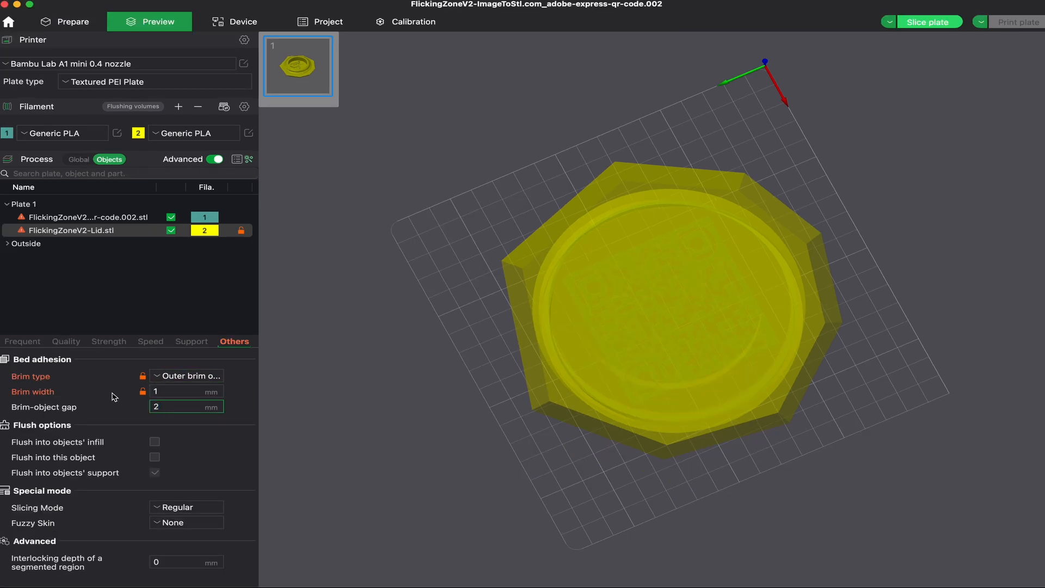
pyautogui.press('Return')
# Step: Re-slice and scrub the first-layer toolpath to the brim moves, then show all 131 layers
pyautogui.click(929, 21)
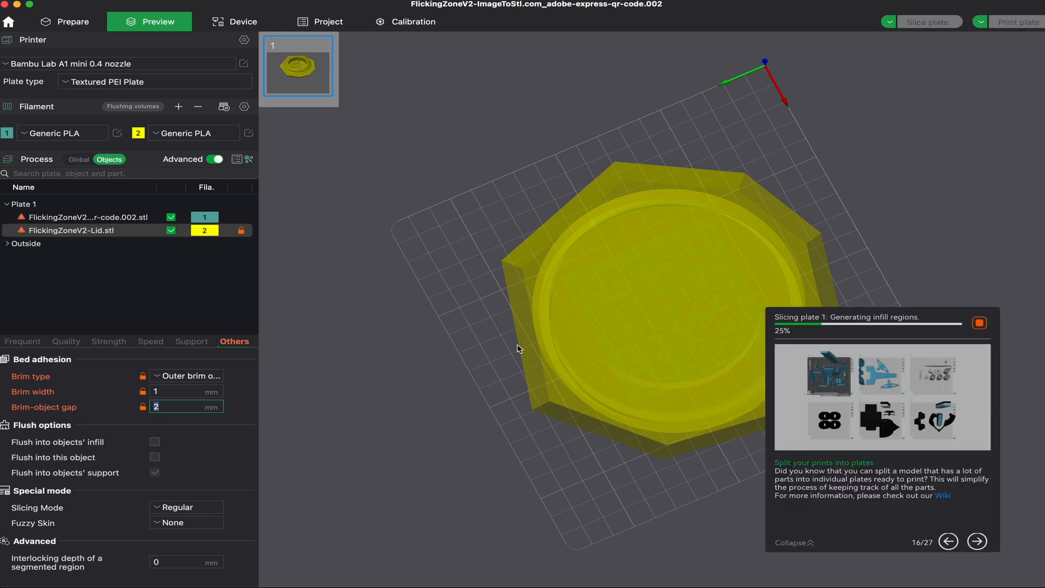
pyautogui.scroll(5, 557, 306)
pyautogui.scroll(2, 531, 293)
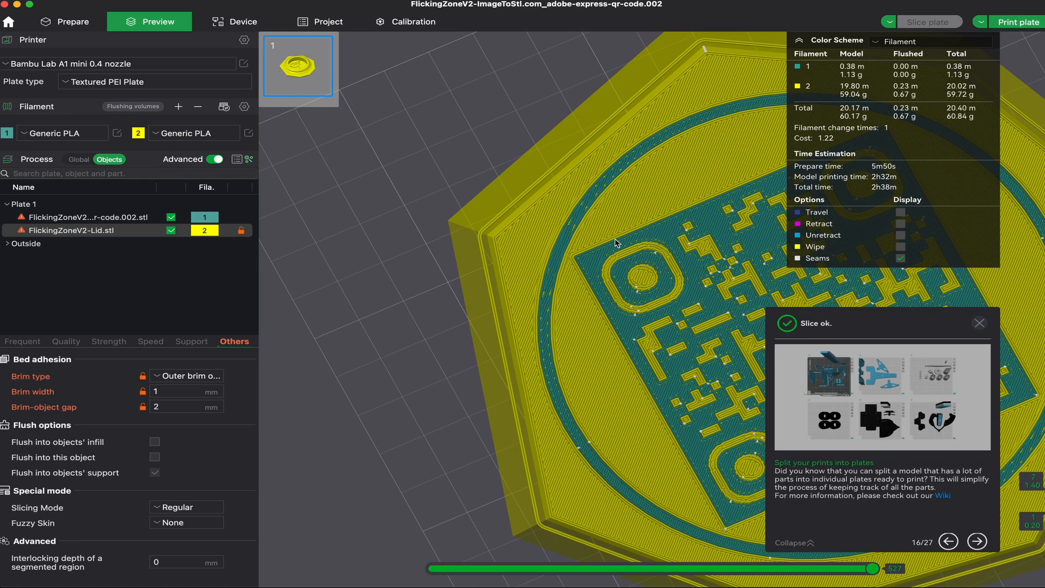
pyautogui.scroll(3, 406, 197)
pyautogui.scroll(2, 406, 179)
pyautogui.scroll(-3, 392, 182)
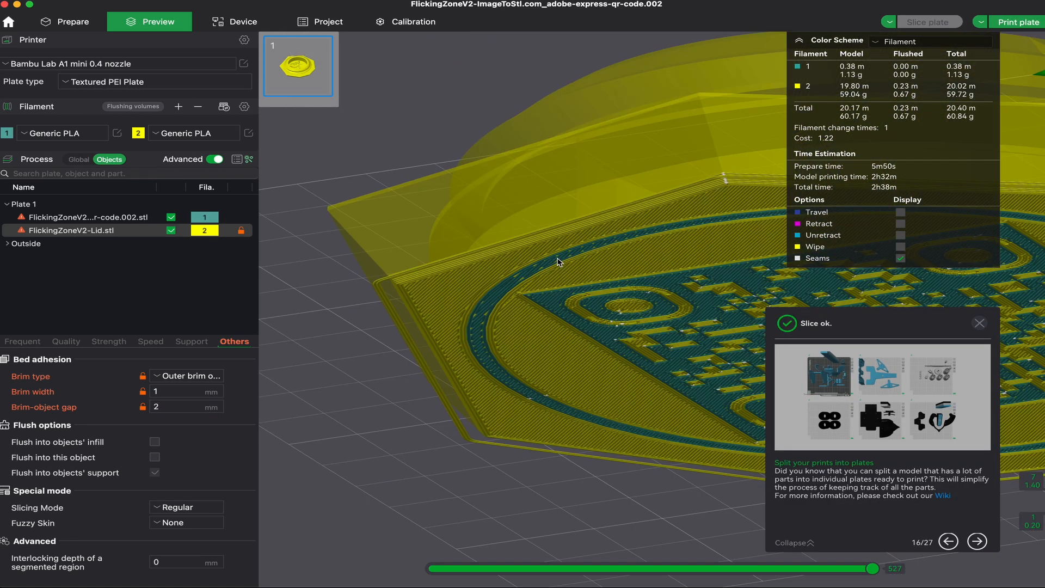
pyautogui.scroll(-3, 558, 305)
pyautogui.scroll(-2, 558, 304)
pyautogui.moveTo(873, 568)
pyautogui.mouseDown()
pyautogui.moveTo(530, 577)
pyautogui.moveTo(663, 569)
pyautogui.mouseUp()
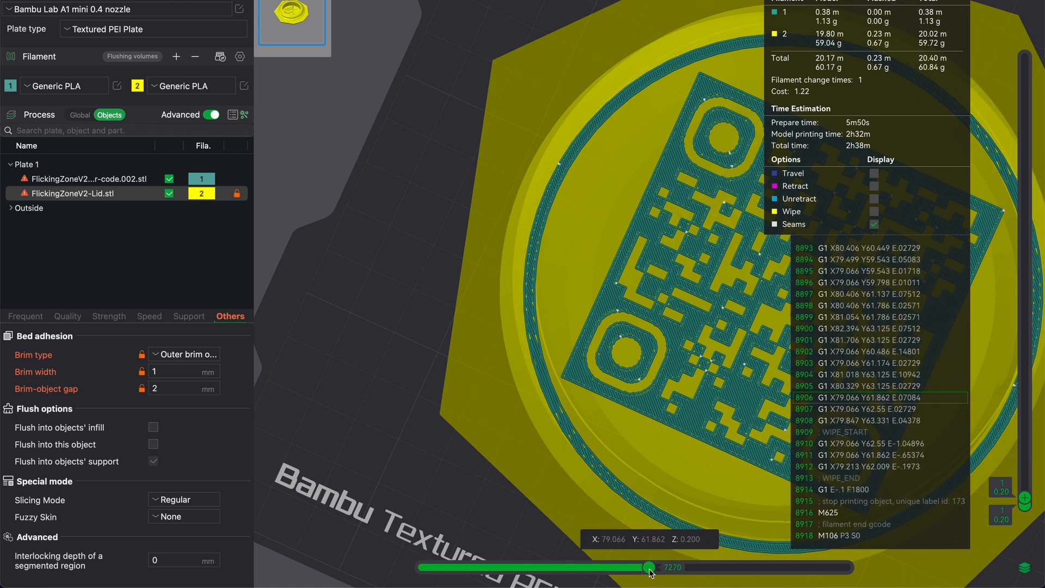
pyautogui.moveTo(650, 572); pyautogui.dragTo(657, 573)
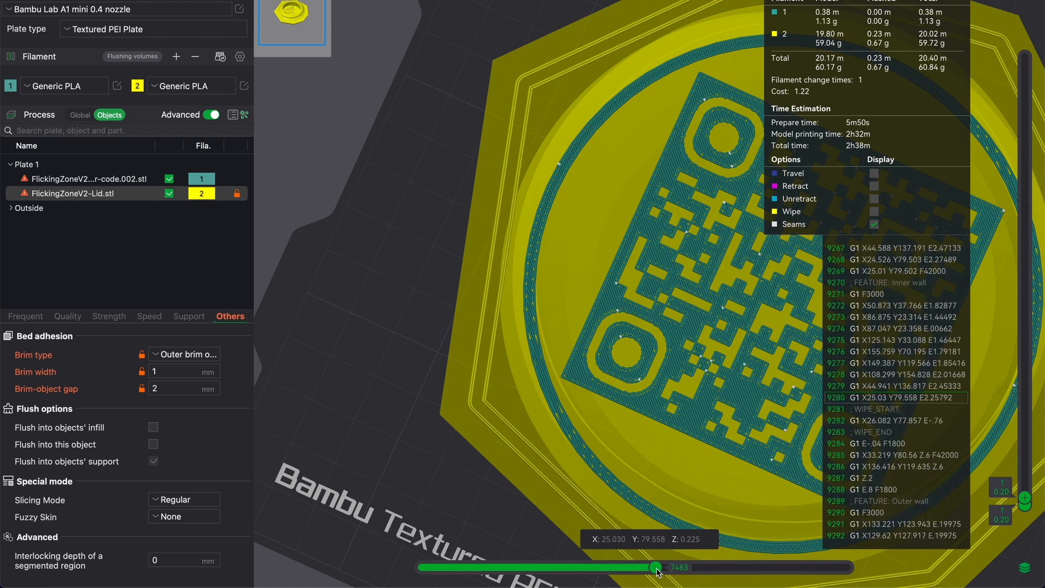
pyautogui.moveTo(657, 572); pyautogui.dragTo(693, 572)
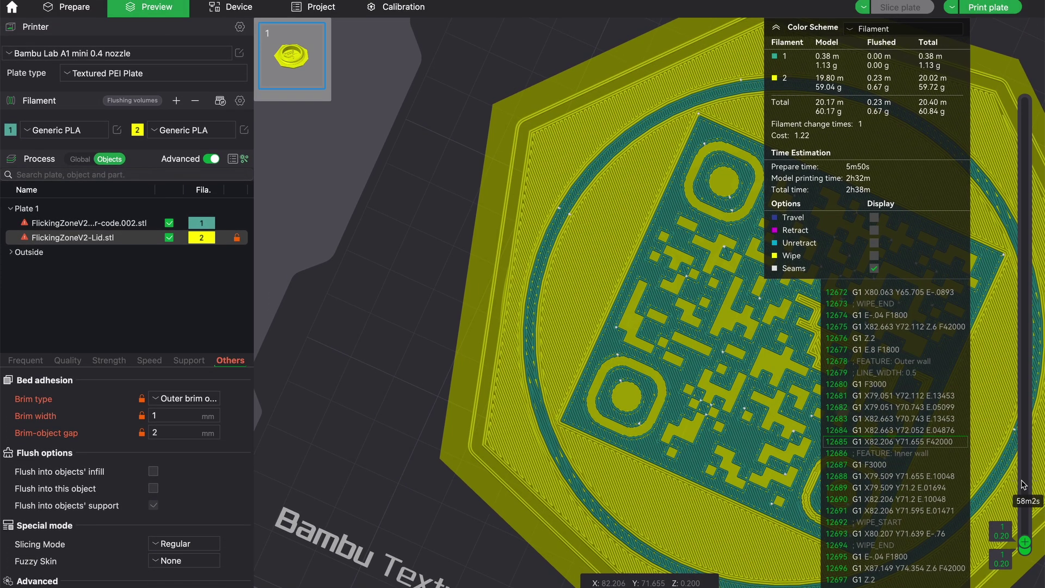
pyautogui.moveTo(1023, 485); pyautogui.dragTo(1027, 189)
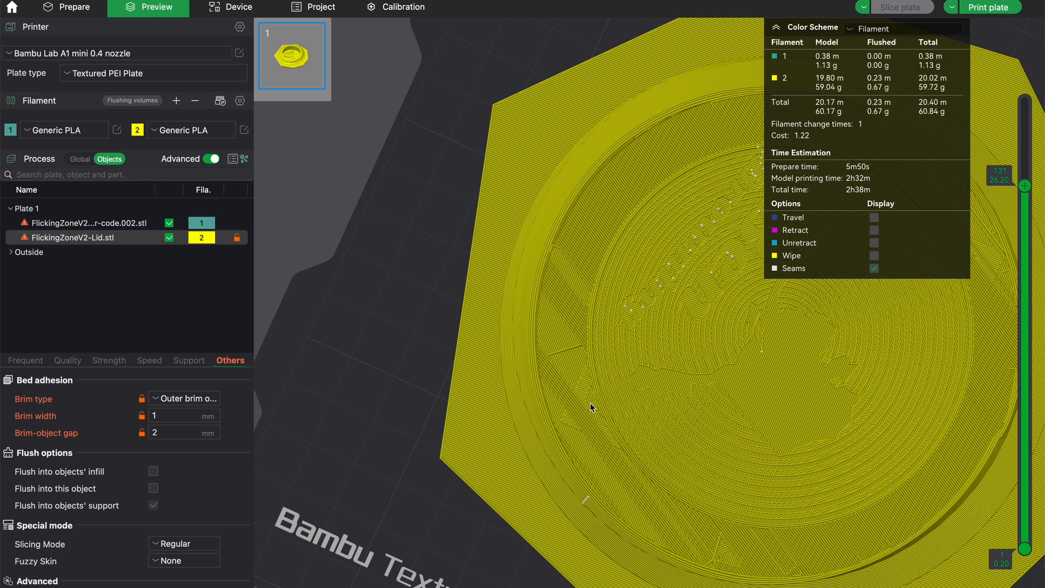
pyautogui.scroll(-2, 591, 403)
pyautogui.scroll(-3, 607, 421)
pyautogui.scroll(-1, 609, 400)
pyautogui.scroll(-1, 606, 400)
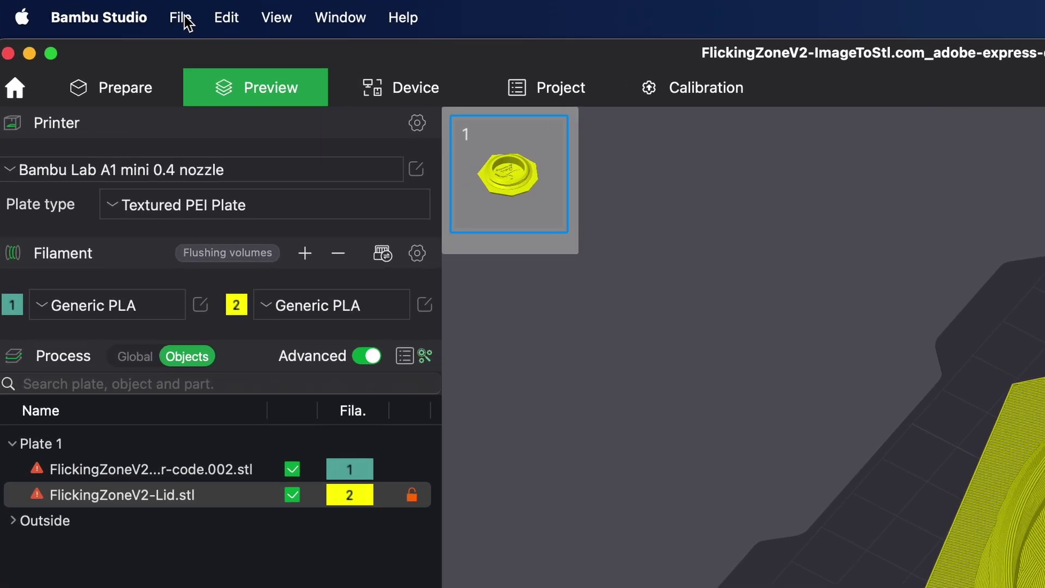
# Step: Export the G-code as Tutorial.gcode on the Desktop and hide Bambu Studio
pyautogui.click(181, 17)
pyautogui.moveTo(191, 232)
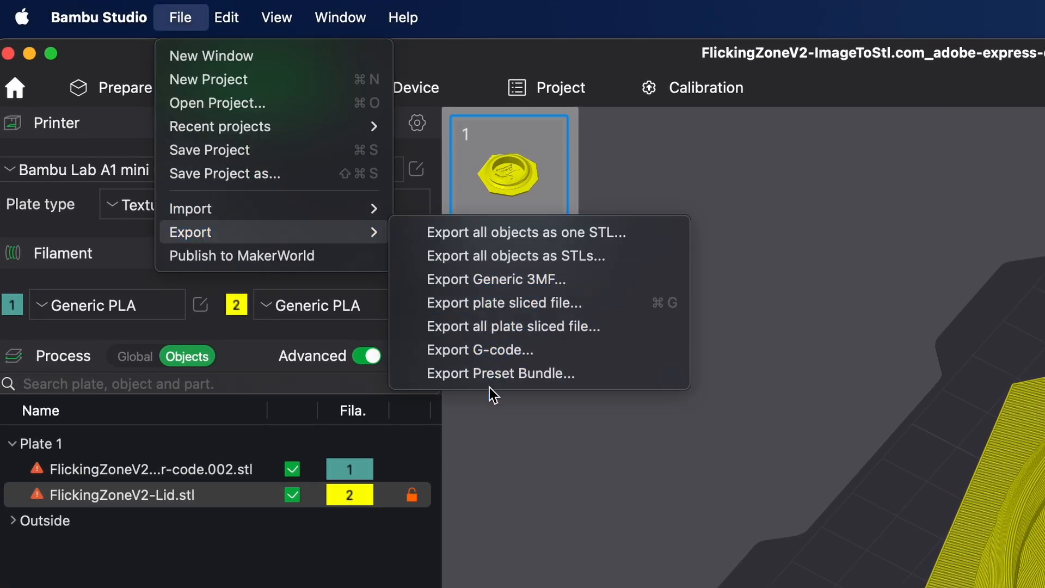
pyautogui.click(474, 357)
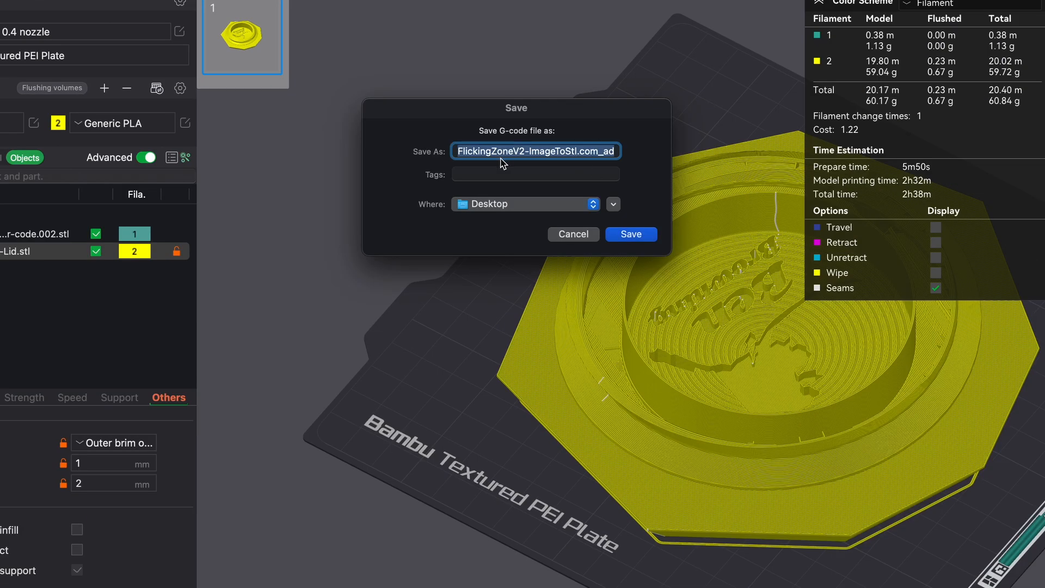
pyautogui.press('BackSpace')
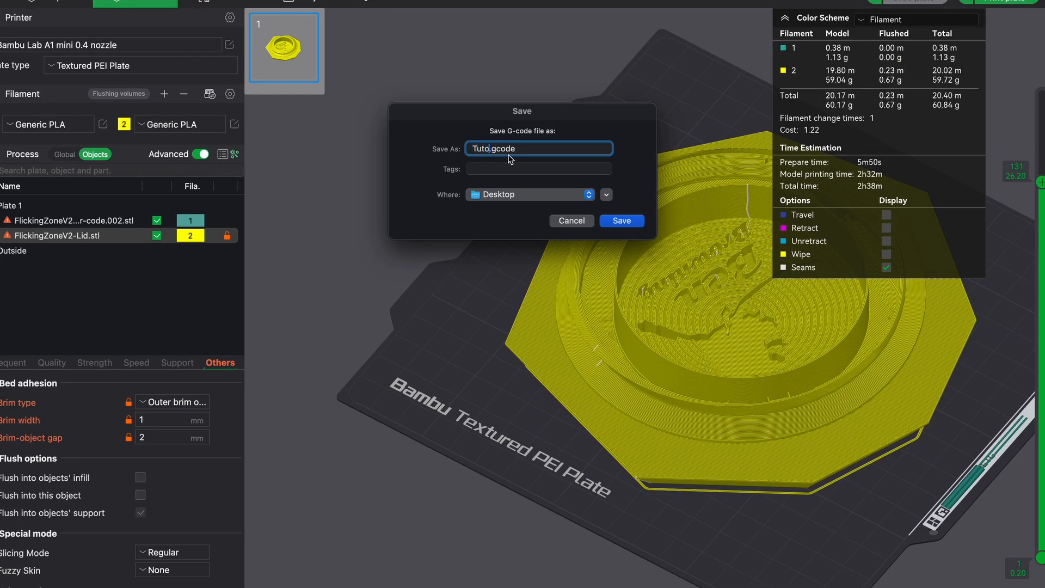
pyautogui.press('Return')
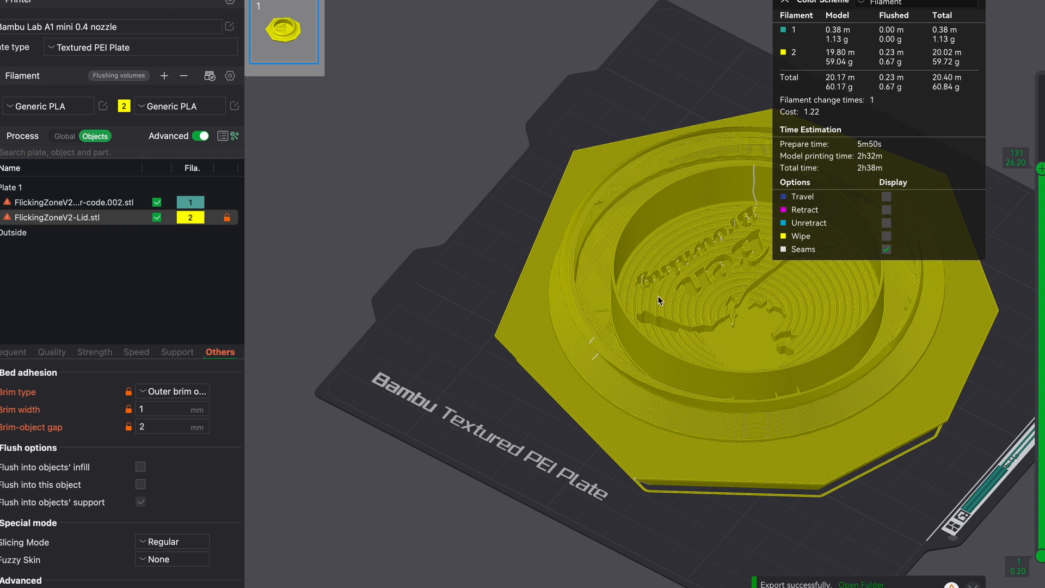
pyautogui.hotkey('ctrl', 'Left')
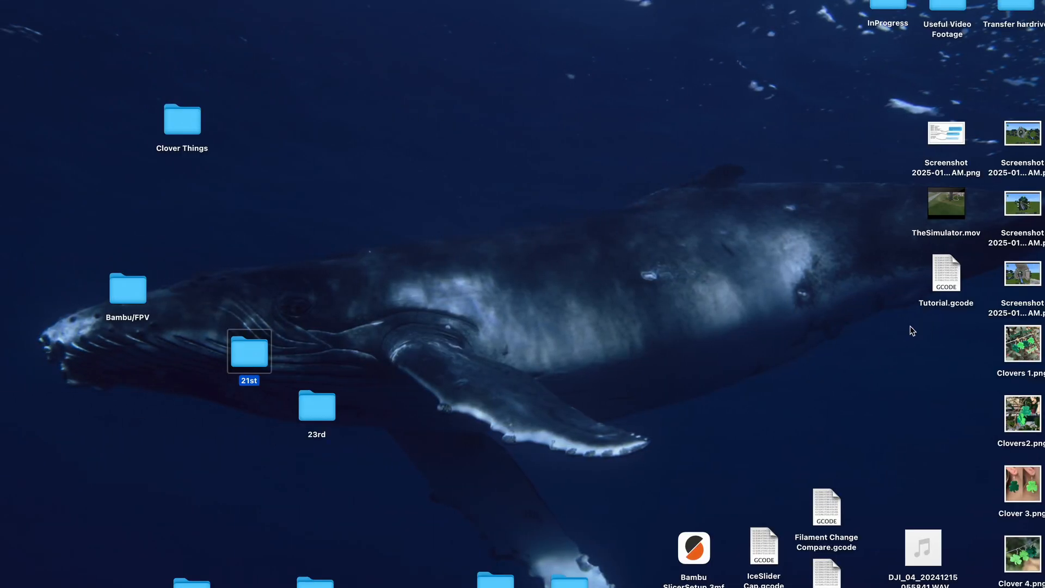
# Step: Open Tutorial.gcode from the desktop in Visual Studio Code and maximize the window
pyautogui.moveTo(948, 291); pyautogui.dragTo(535, 112)
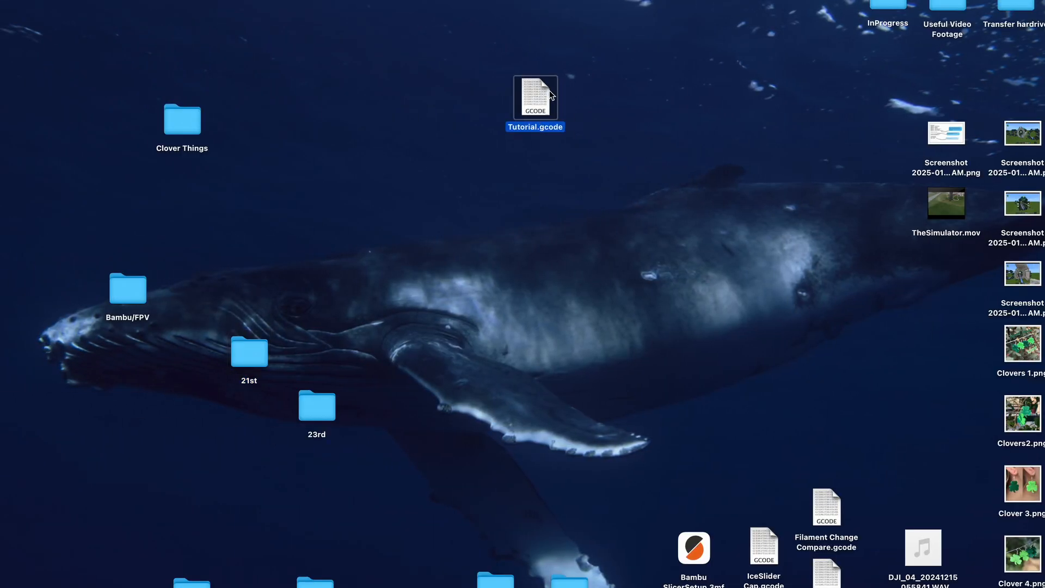
pyautogui.rightClick(546, 100)
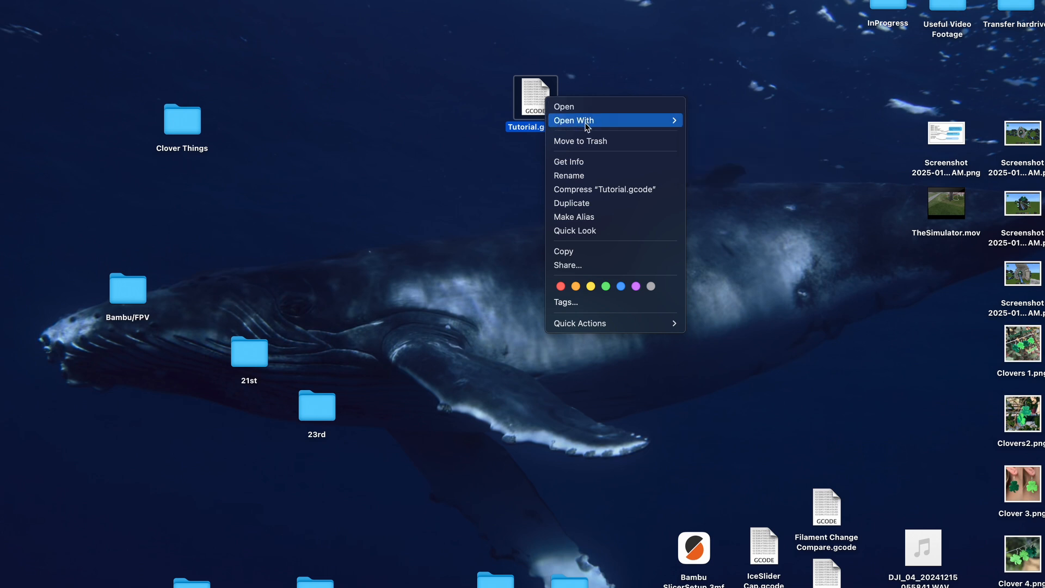
pyautogui.moveTo(613, 120)
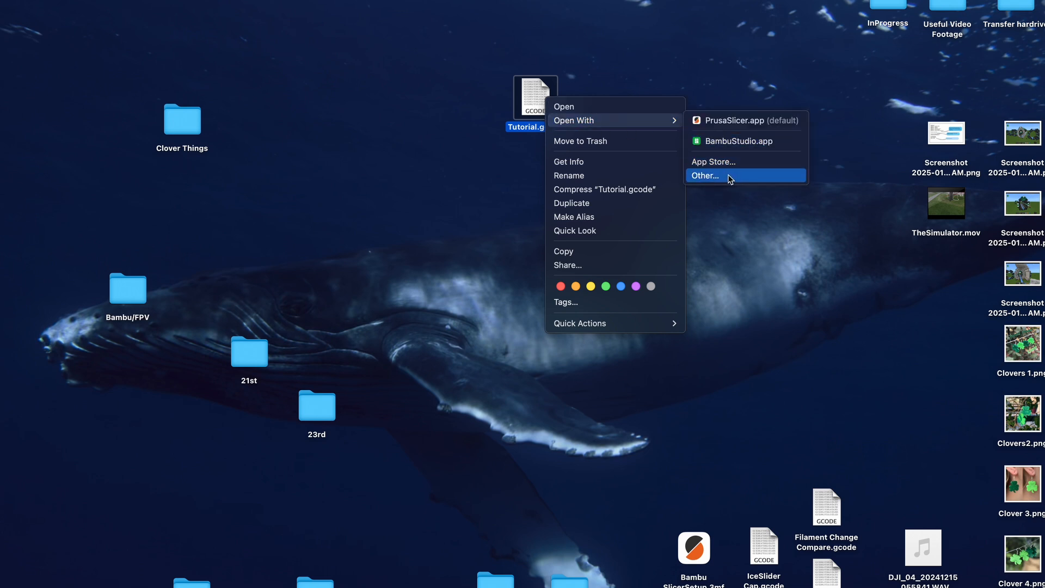
pyautogui.click(726, 175)
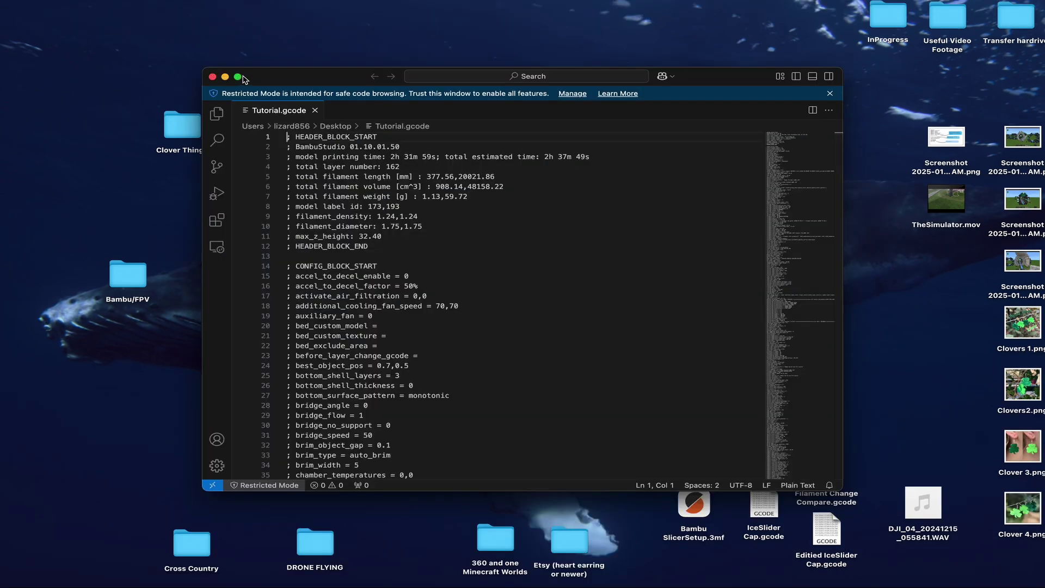
pyautogui.click(238, 77)
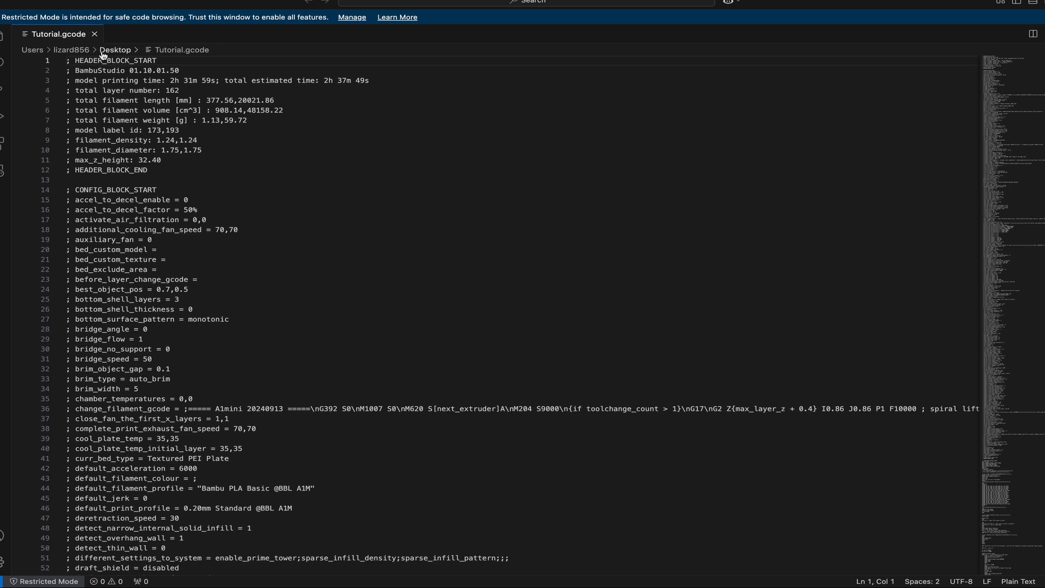
# Step: Trust the VS Code window to leave Restricted Mode and return to Tutorial.gcode
pyautogui.click(349, 17)
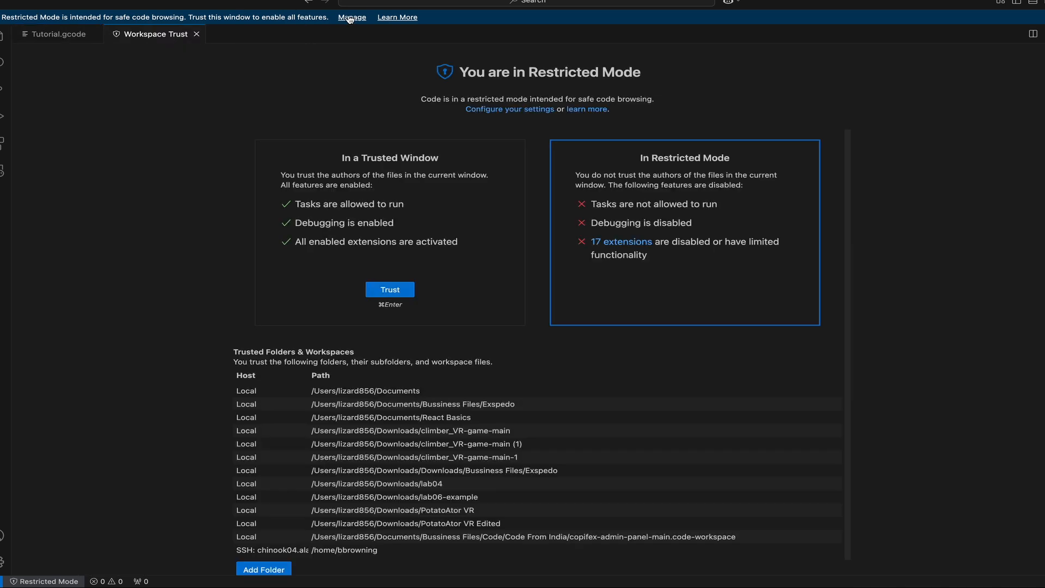
pyautogui.click(399, 290)
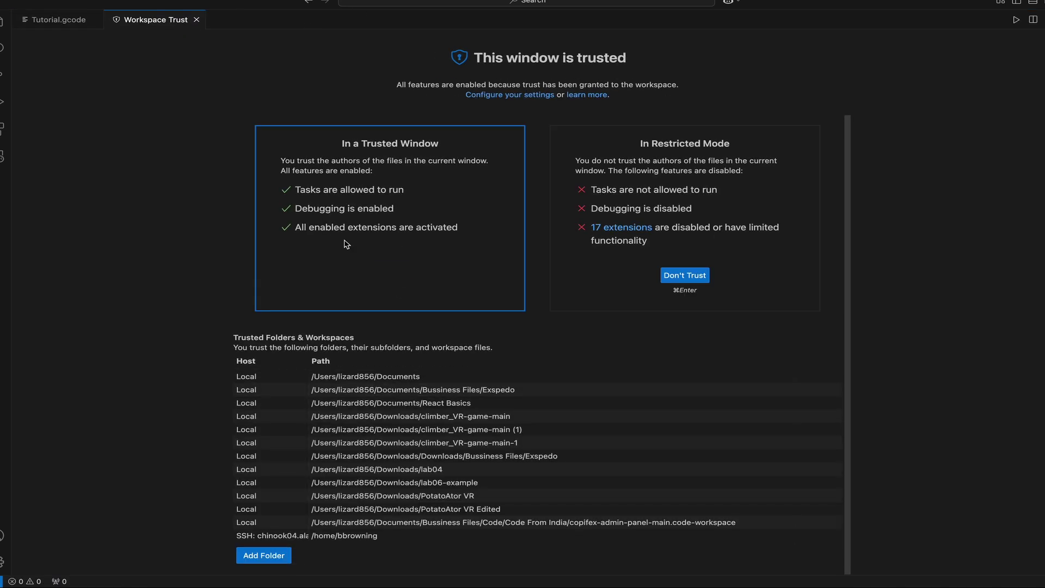
pyautogui.click(51, 19)
pyautogui.scroll(-10, 141, 186)
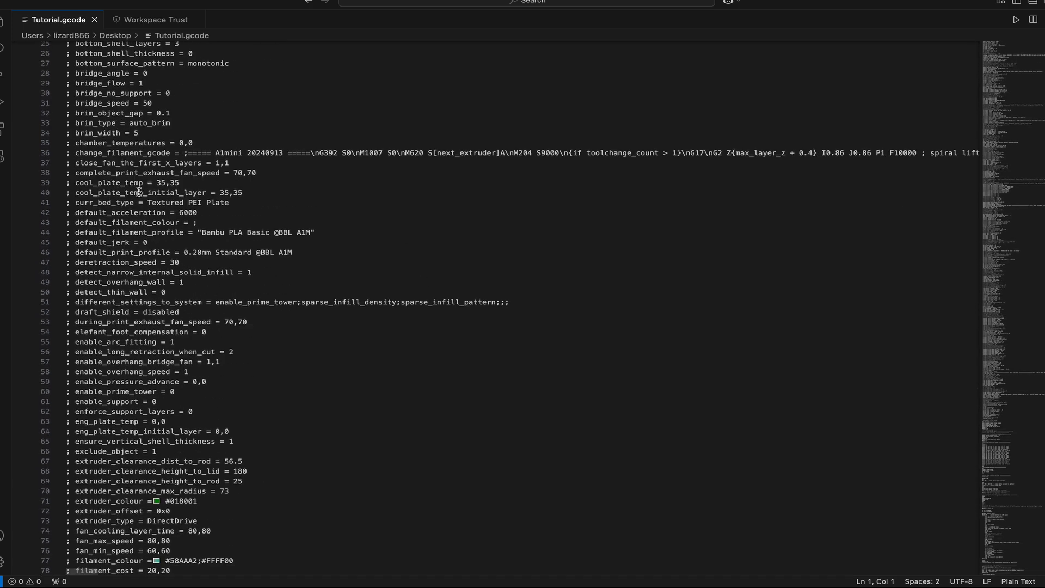
pyautogui.scroll(-1, 141, 186)
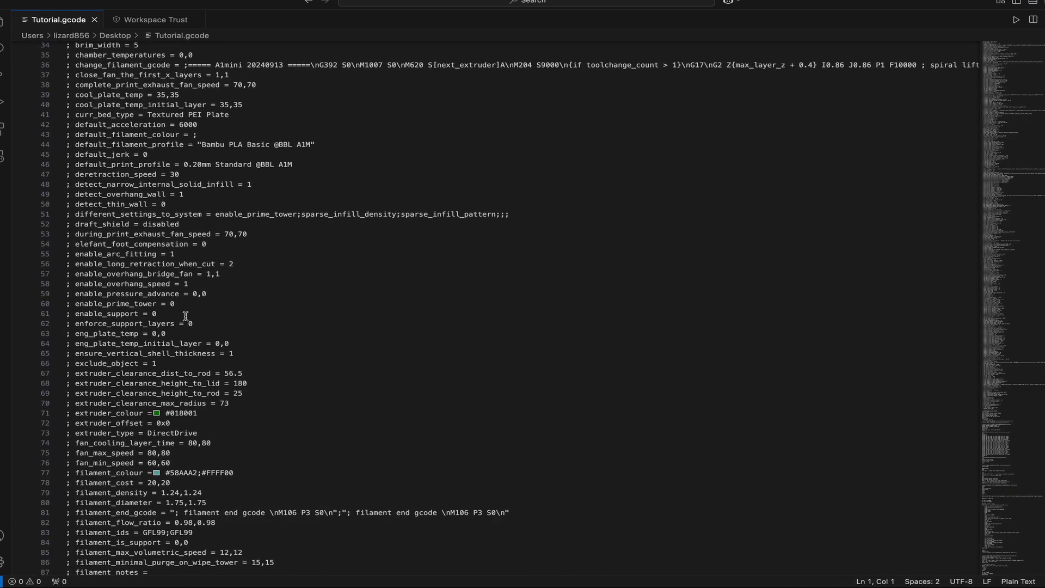
pyautogui.scroll(-15, 251, 326)
pyautogui.scroll(-10, 251, 326)
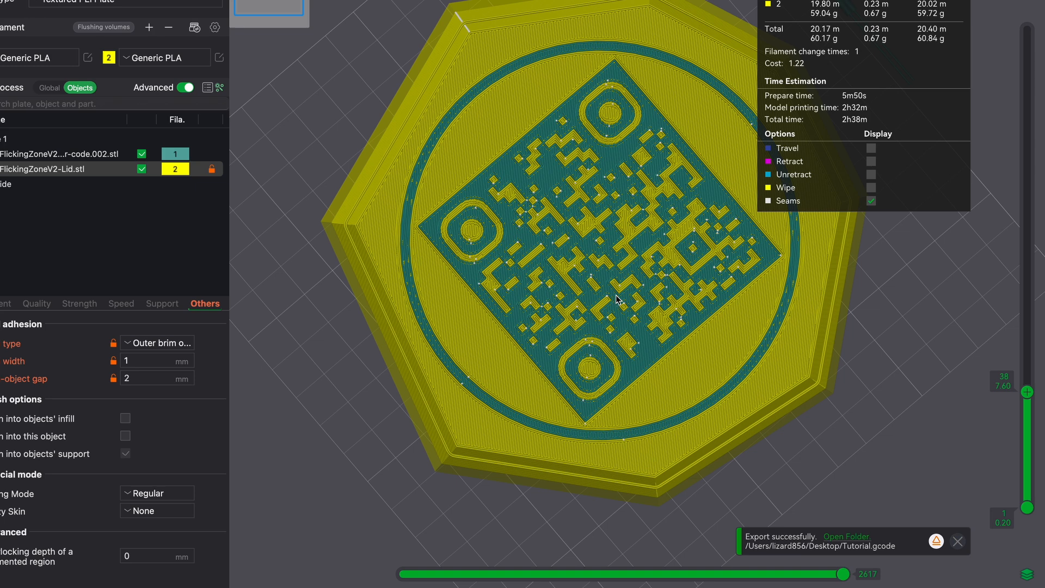
# Step: Inspect the first layer's toolpaths partway through from an angled view
pyautogui.moveTo(618, 300); pyautogui.dragTo(950, 358)
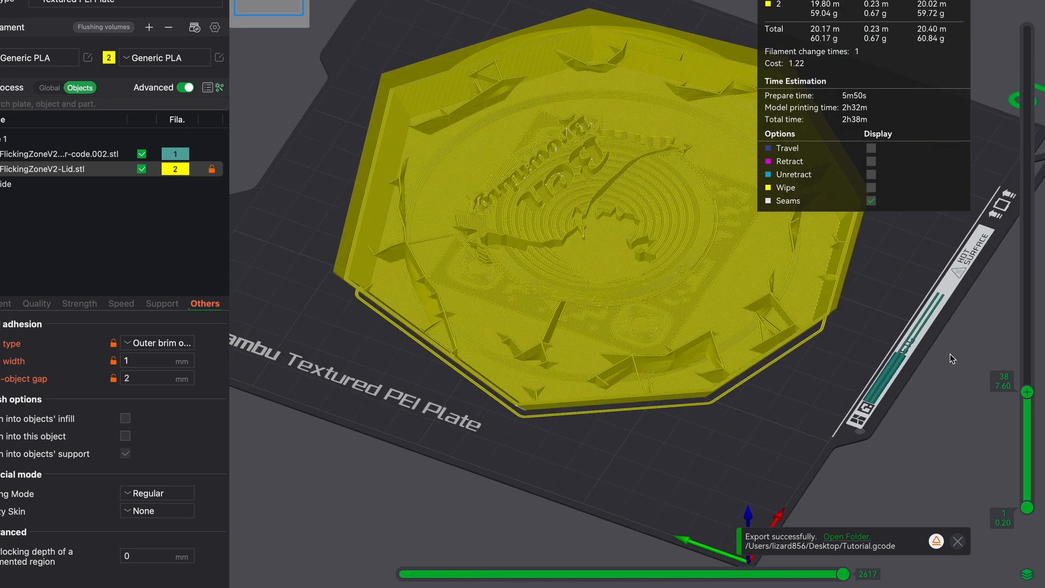
pyautogui.moveTo(1020, 417); pyautogui.dragTo(1027, 499)
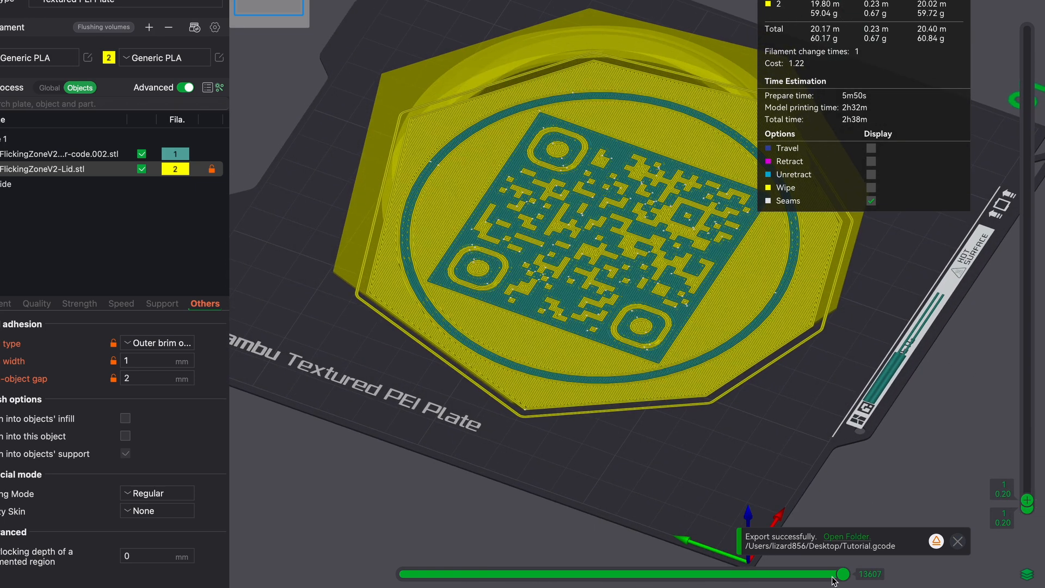
pyautogui.moveTo(841, 574); pyautogui.dragTo(668, 575)
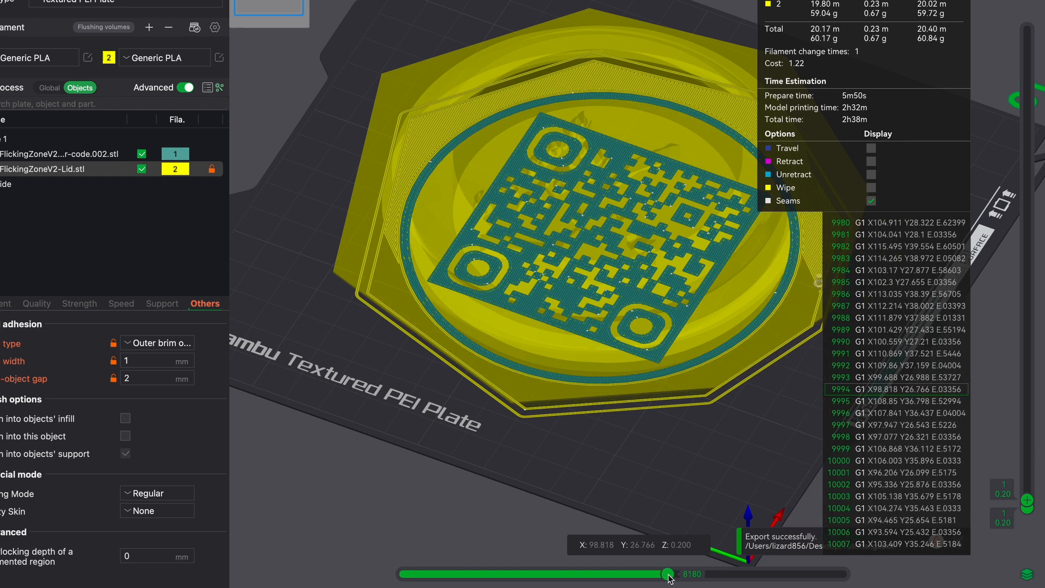
pyautogui.moveTo(641, 486); pyautogui.dragTo(884, 398)
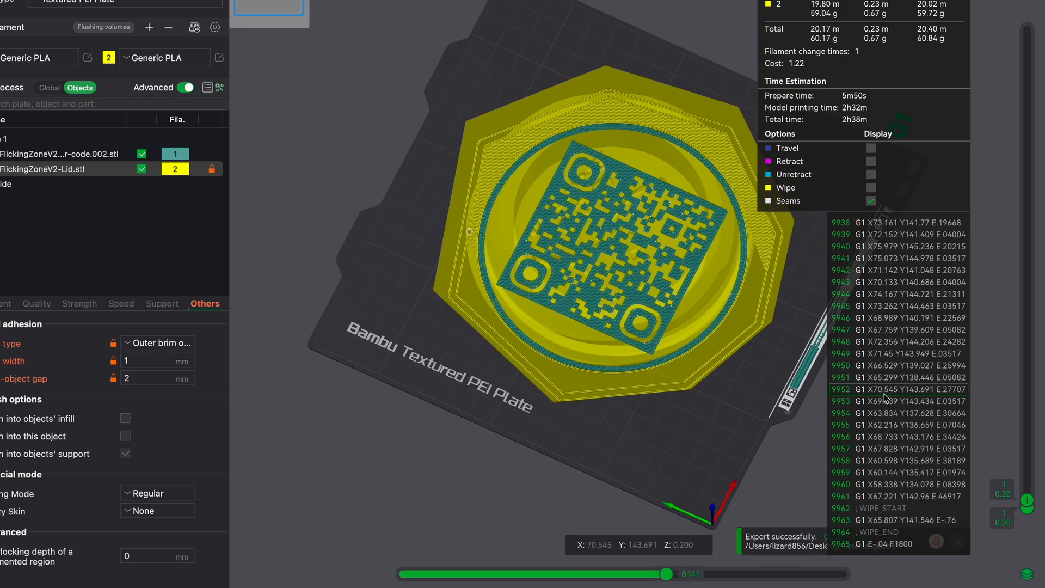
# Step: Cut the preview at layer 65 (13.00 mm), peek at its layer actions, and rewind its rings partway
pyautogui.moveTo(1020, 431)
pyautogui.mouseDown()
pyautogui.moveTo(1021, 361)
pyautogui.moveTo(996, 319)
pyautogui.mouseUp()
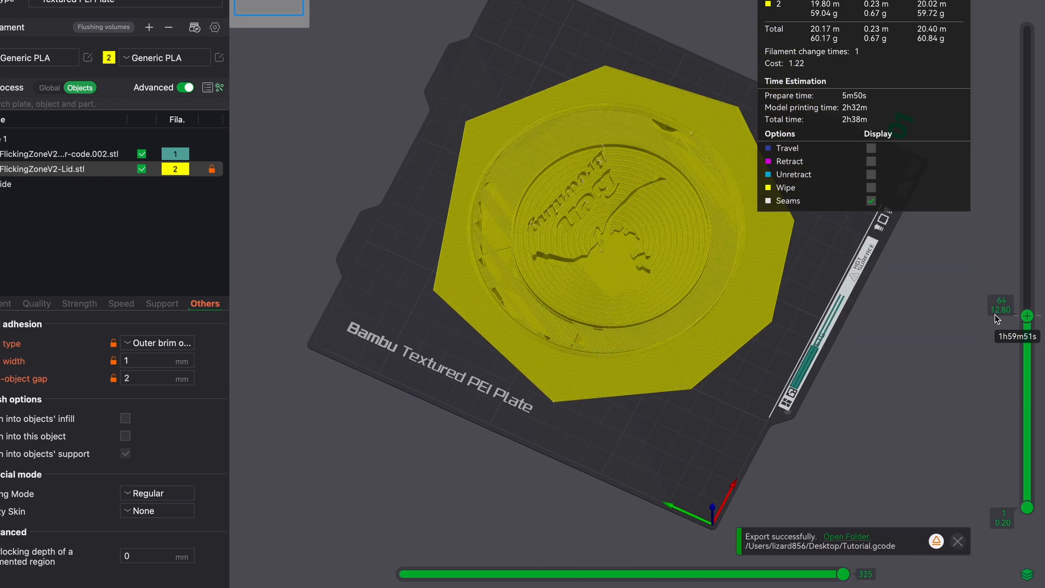
pyautogui.rightClick(1030, 320)
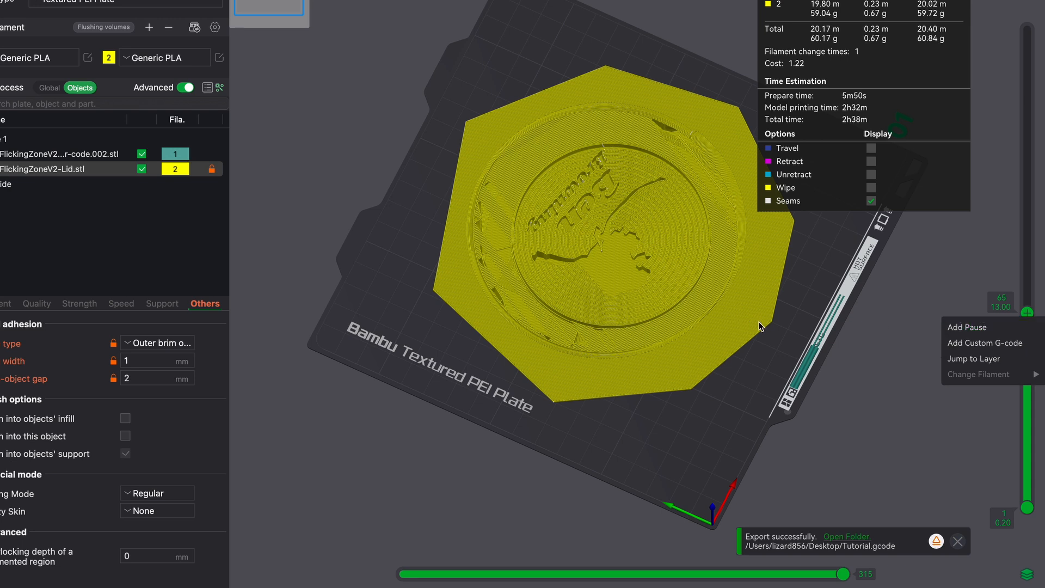
pyautogui.click(834, 288)
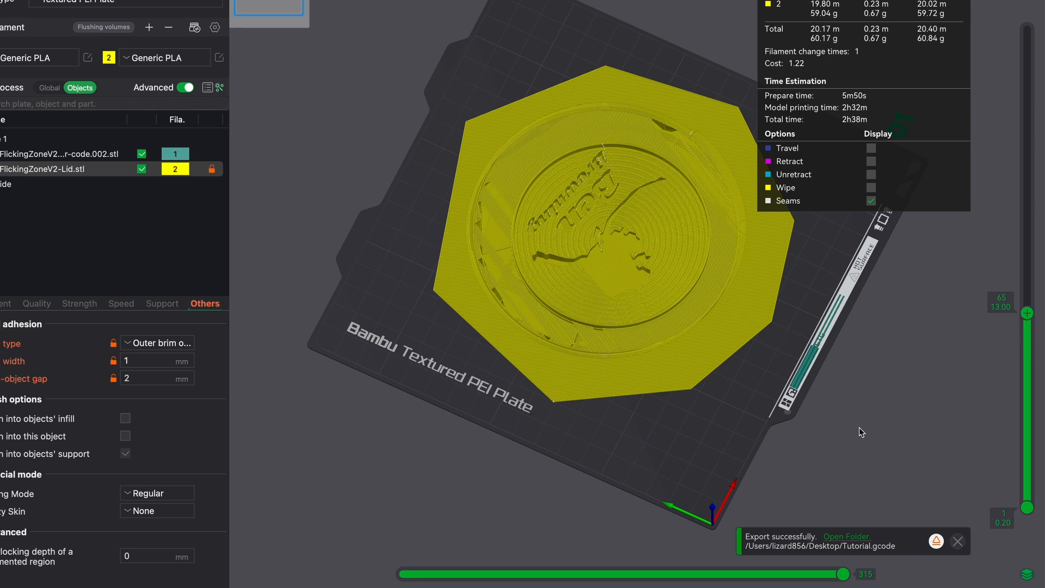
pyautogui.moveTo(851, 569); pyautogui.dragTo(677, 575)
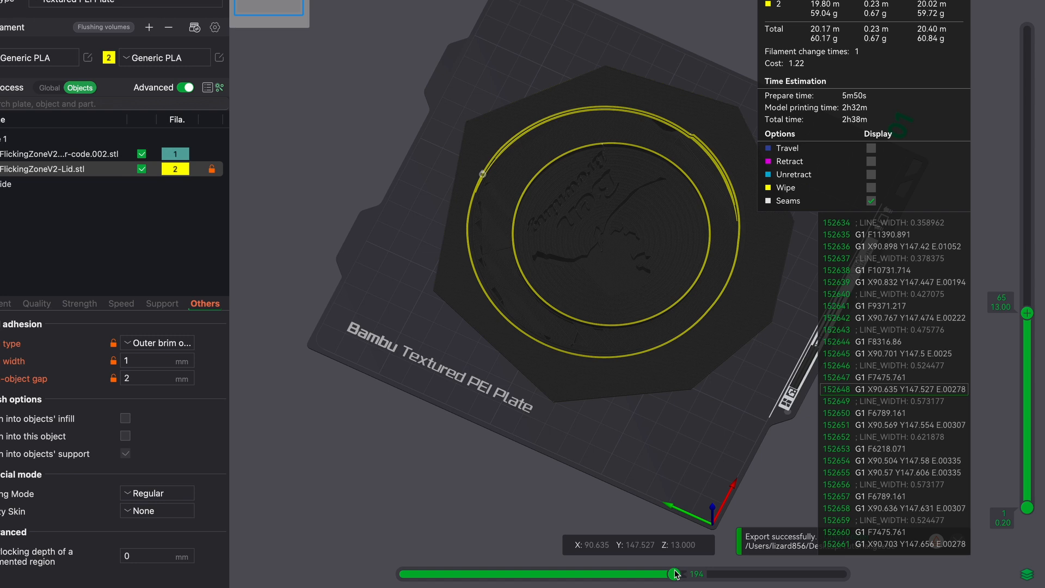
pyautogui.scroll(3, 657, 486)
pyautogui.scroll(2, 663, 488)
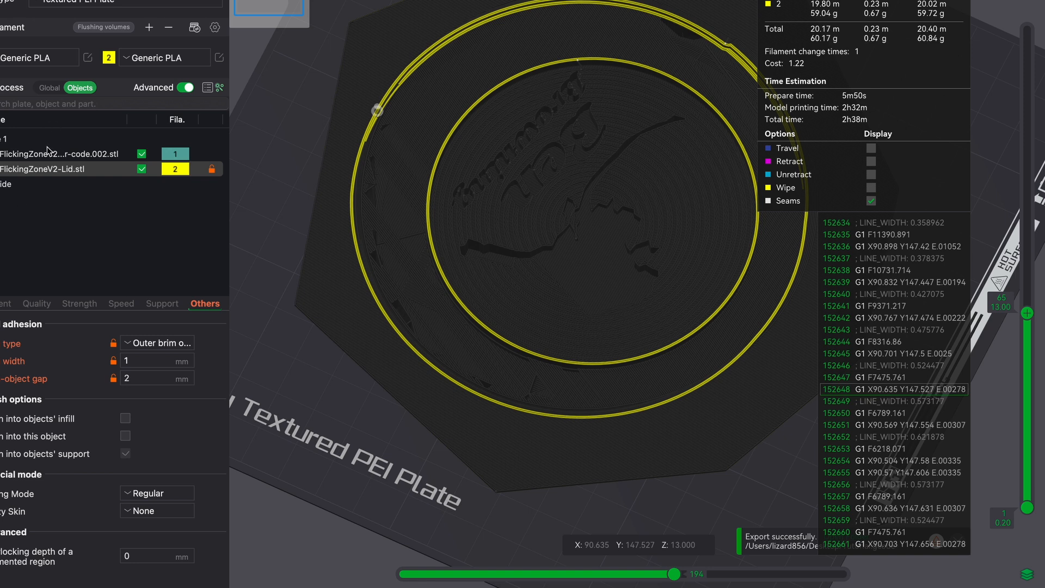
pyautogui.click(48, 87)
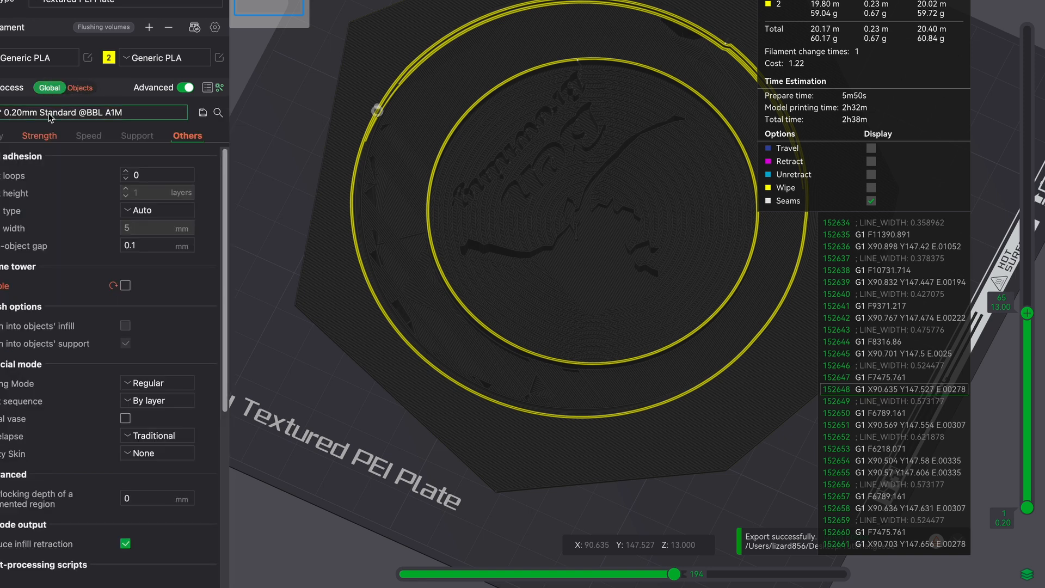
pyautogui.click(2, 136)
pyautogui.scroll(-3, 51, 236)
pyautogui.scroll(-3, 50, 236)
pyautogui.scroll(6, 51, 242)
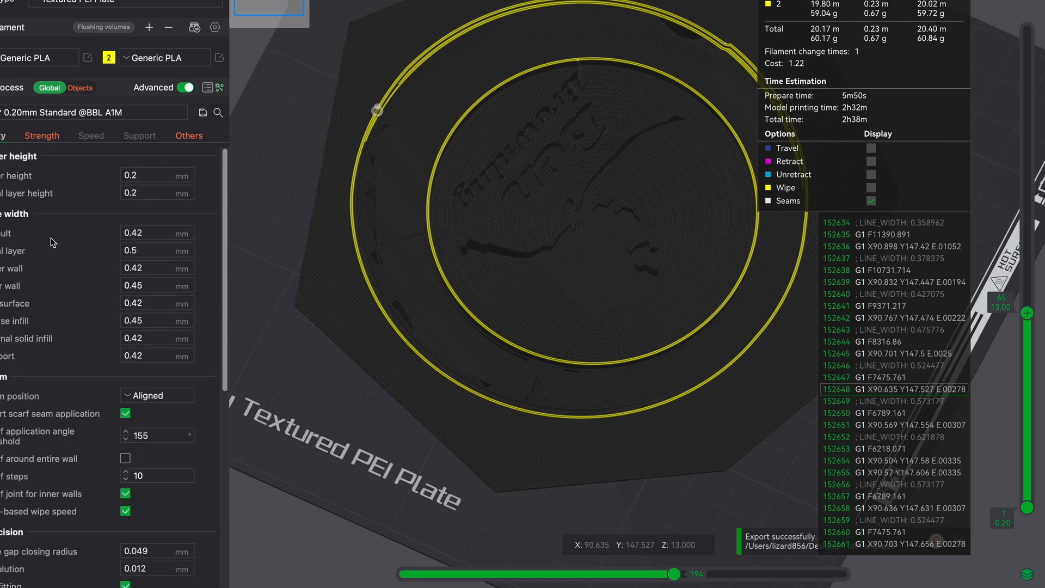
pyautogui.click(79, 88)
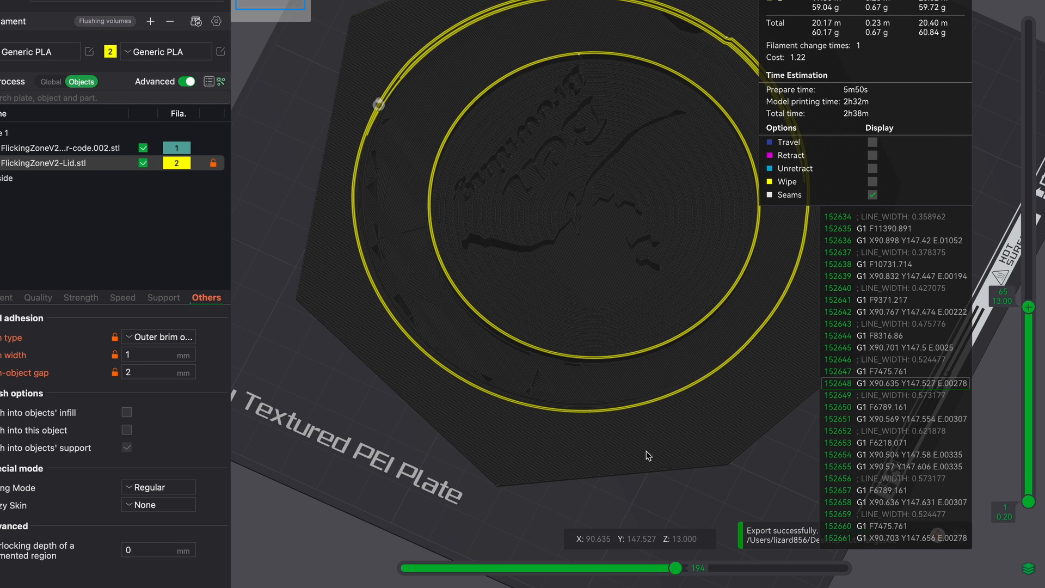
# Step: Return to the first layer and rewind its toolpaths about halfway toward the brim
pyautogui.moveTo(674, 574); pyautogui.dragTo(765, 554)
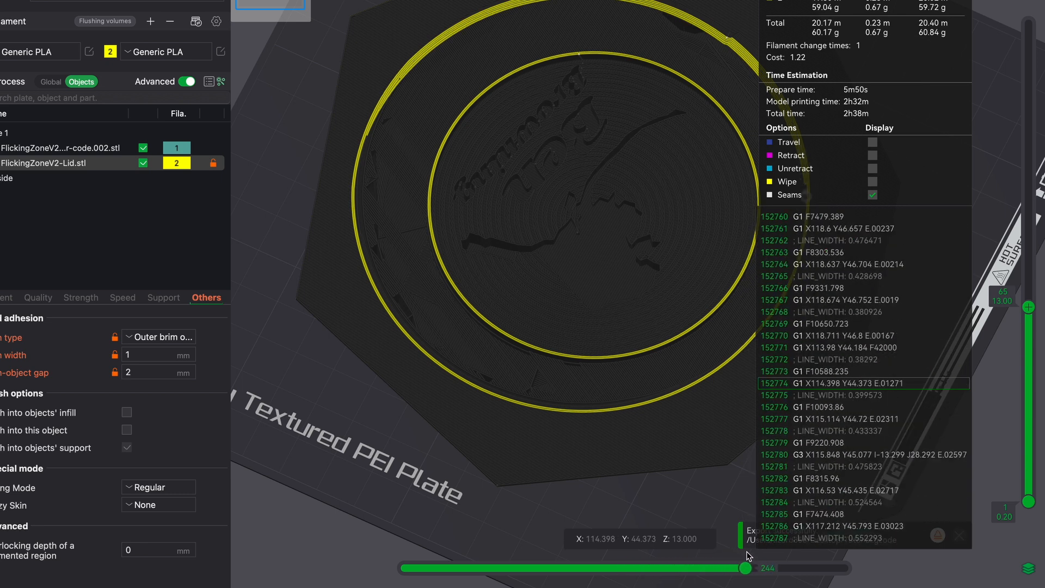
pyautogui.moveTo(1029, 308); pyautogui.dragTo(1029, 497)
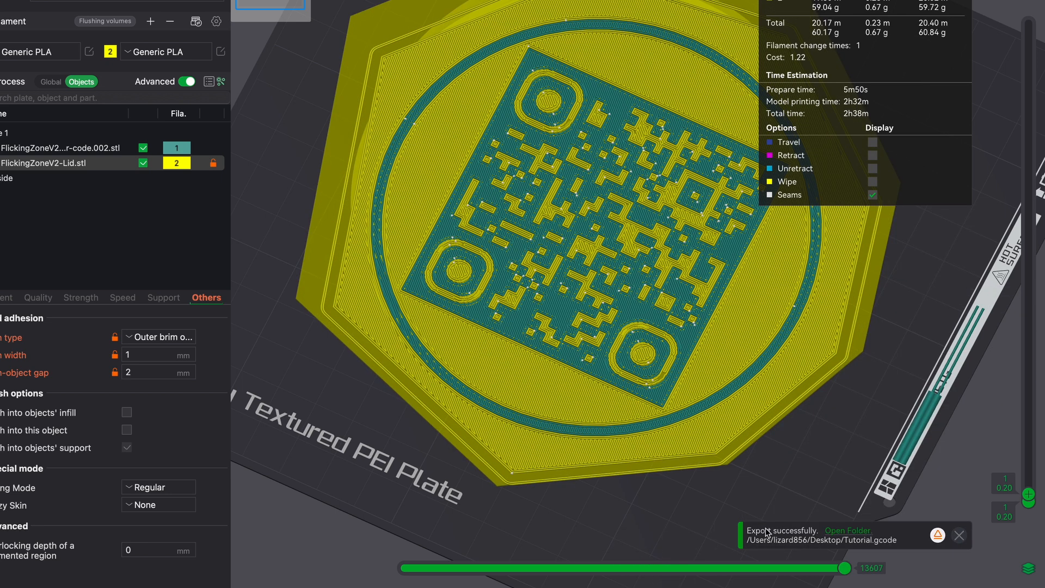
pyautogui.moveTo(845, 572); pyautogui.dragTo(646, 548)
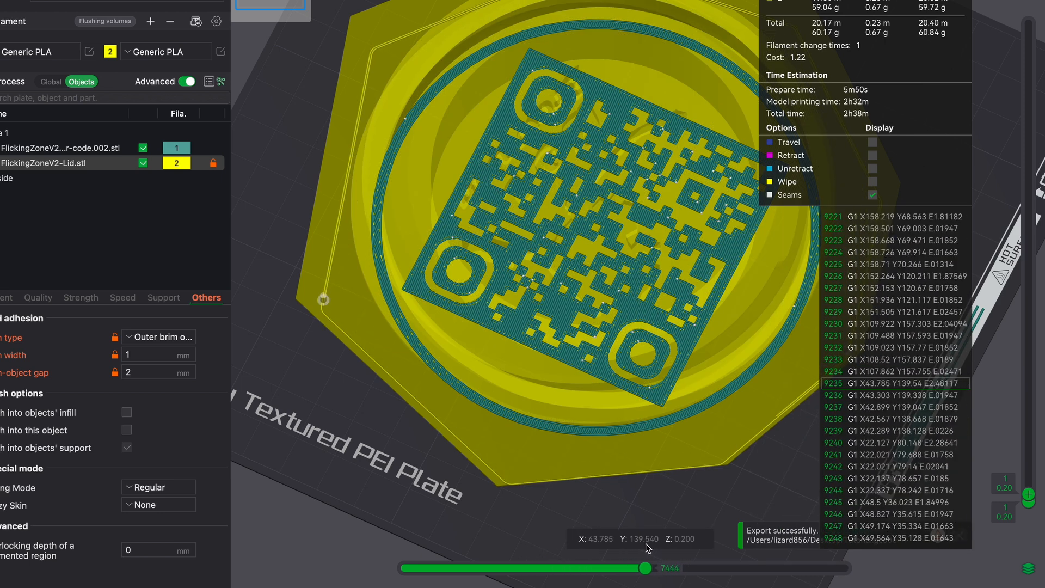
pyautogui.press('Left')
pyautogui.press('Left')
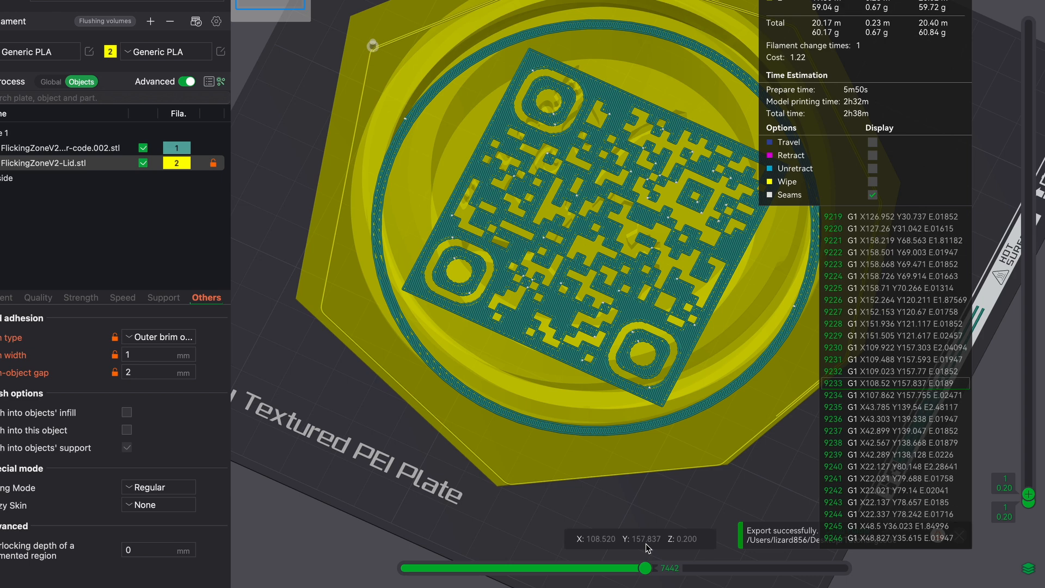
pyautogui.press('Left')
pyautogui.moveTo(640, 303)
pyautogui.mouseDown()
pyautogui.moveTo(627, 356)
pyautogui.moveTo(641, 285)
pyautogui.moveTo(450, 362)
pyautogui.mouseUp()
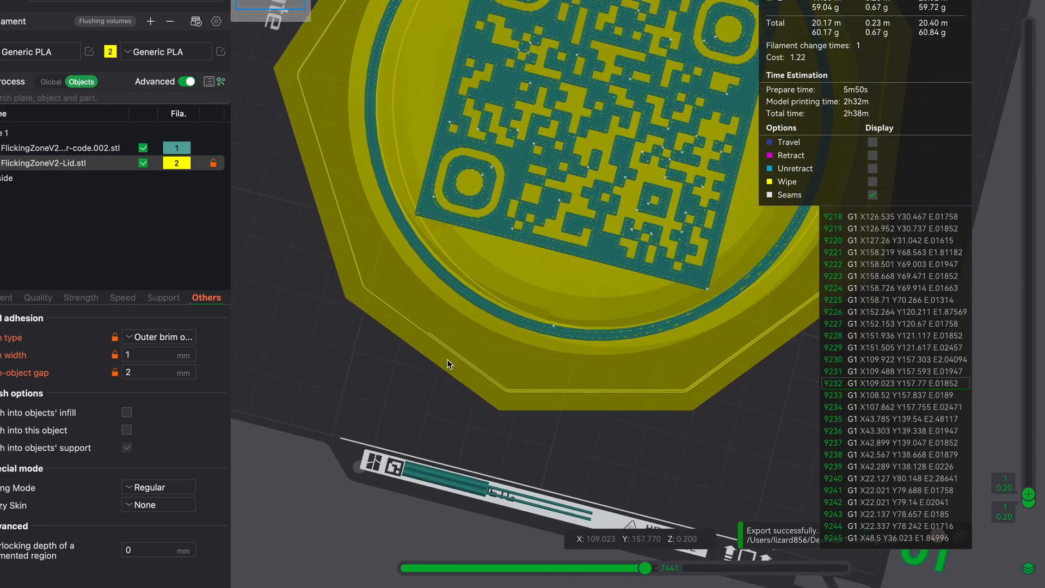
pyautogui.scroll(5, 450, 363)
# Step: Step move by move to the brim's last extrusion around G-code line 9210/9211
pyautogui.moveTo(643, 574); pyautogui.dragTo(647, 575)
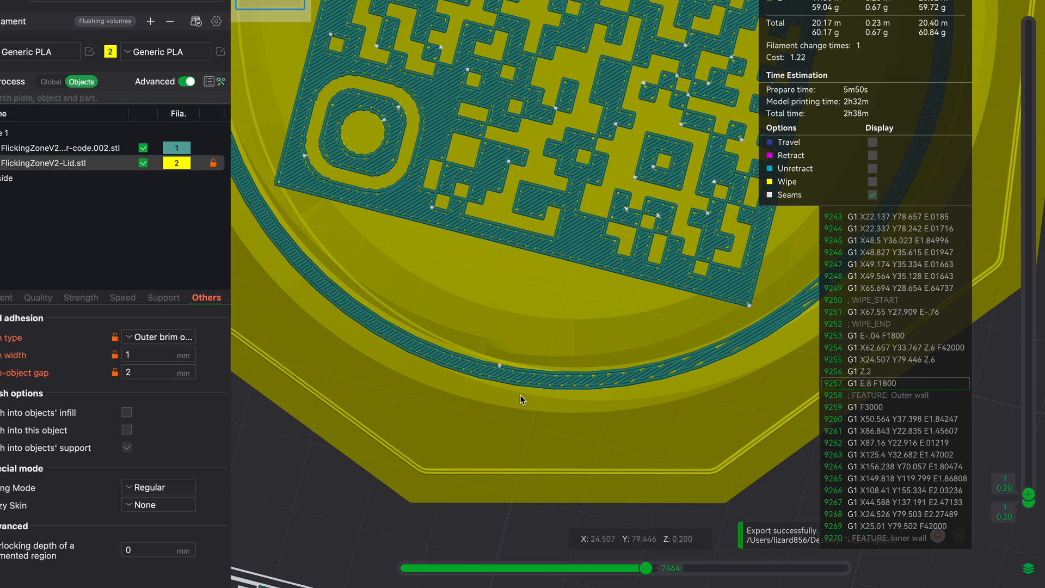
pyautogui.press('Left')
pyautogui.press('Left')
pyautogui.press('Left')
pyautogui.press('Left')
pyautogui.press('Left')
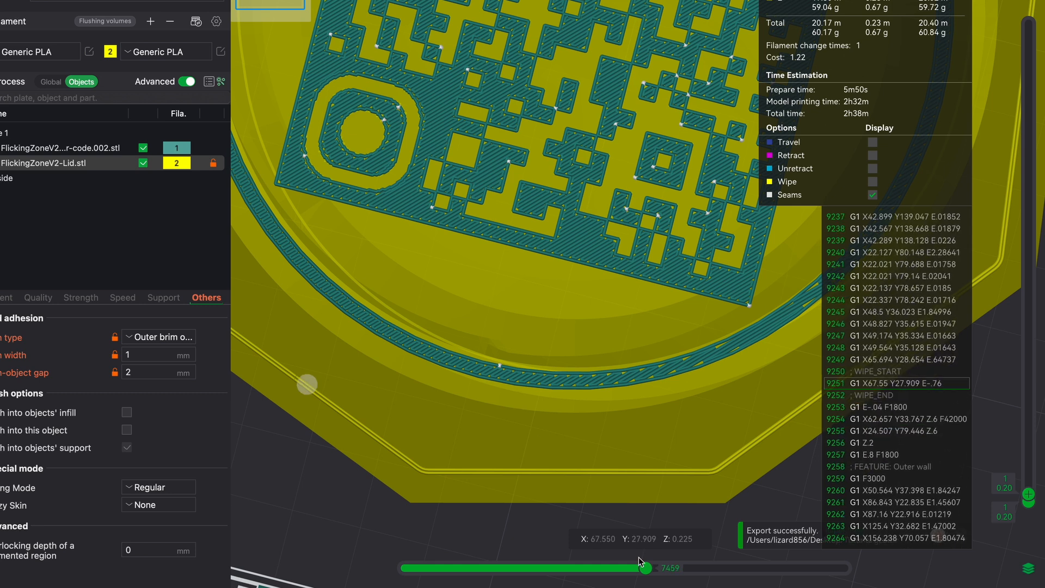
pyautogui.moveTo(647, 571); pyautogui.dragTo(645, 572)
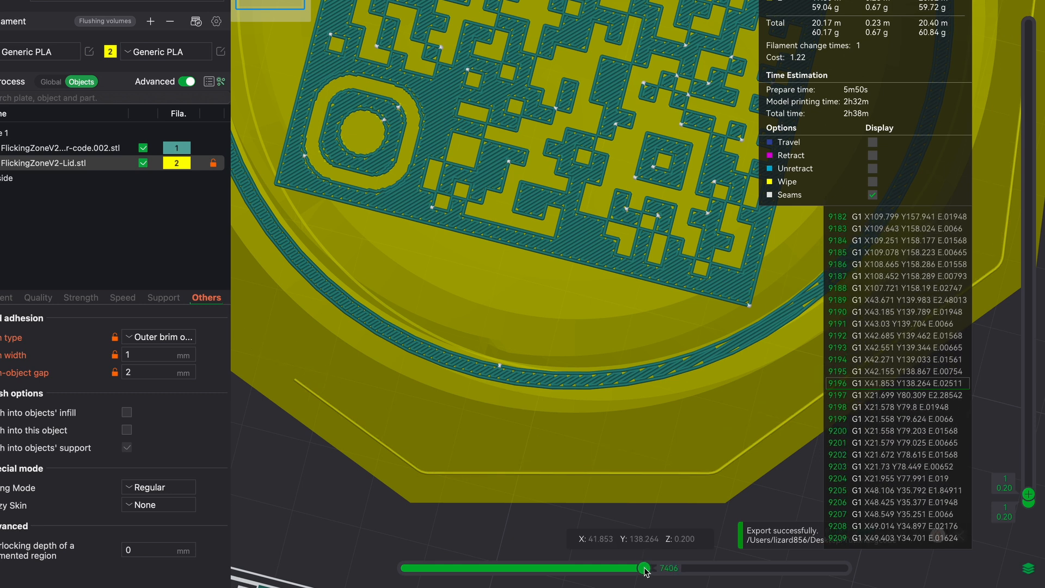
pyautogui.scroll(-3, 519, 424)
pyautogui.scroll(-3, 518, 424)
pyautogui.press('Right')
pyautogui.press('Right')
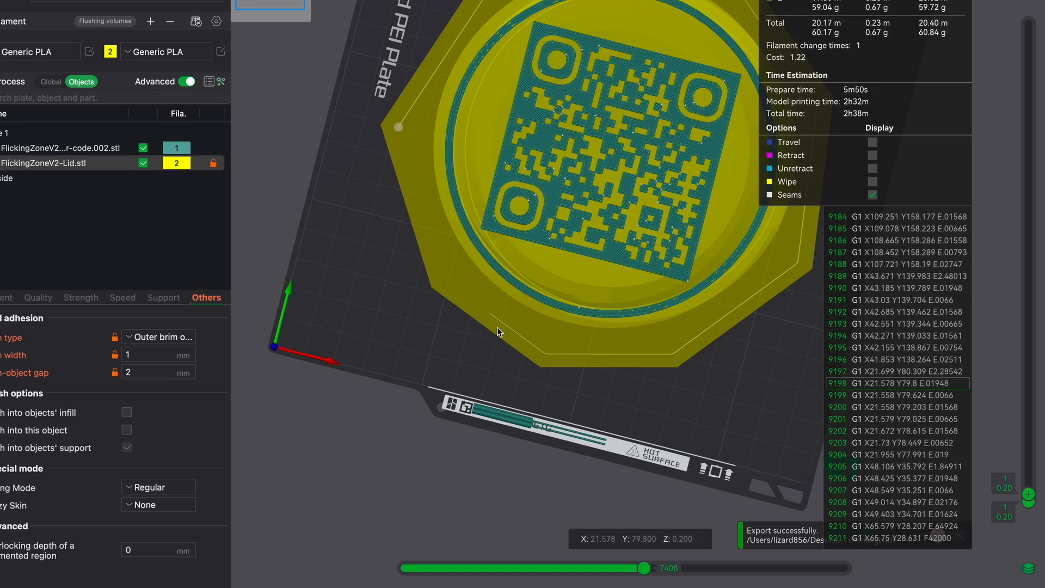
pyautogui.press('Right')
pyautogui.press('Right')
pyautogui.press('Right')
pyautogui.press('Right')
pyautogui.press('Right')
pyautogui.press('Right')
pyautogui.press('Right')
pyautogui.press('Right')
pyautogui.press('Right')
pyautogui.press('Right')
pyautogui.press('Right')
pyautogui.press('Right')
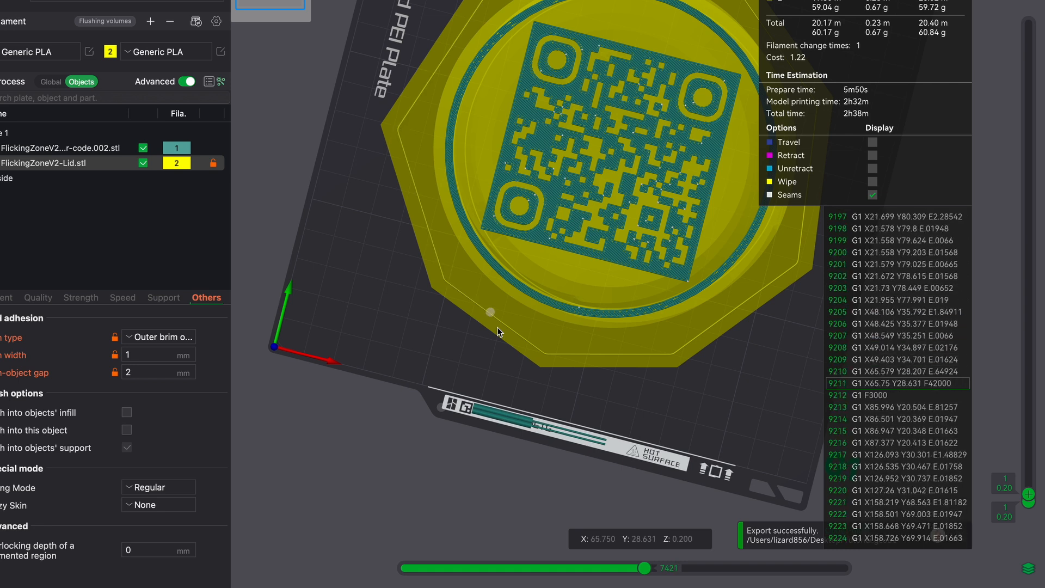
pyautogui.press('Left')
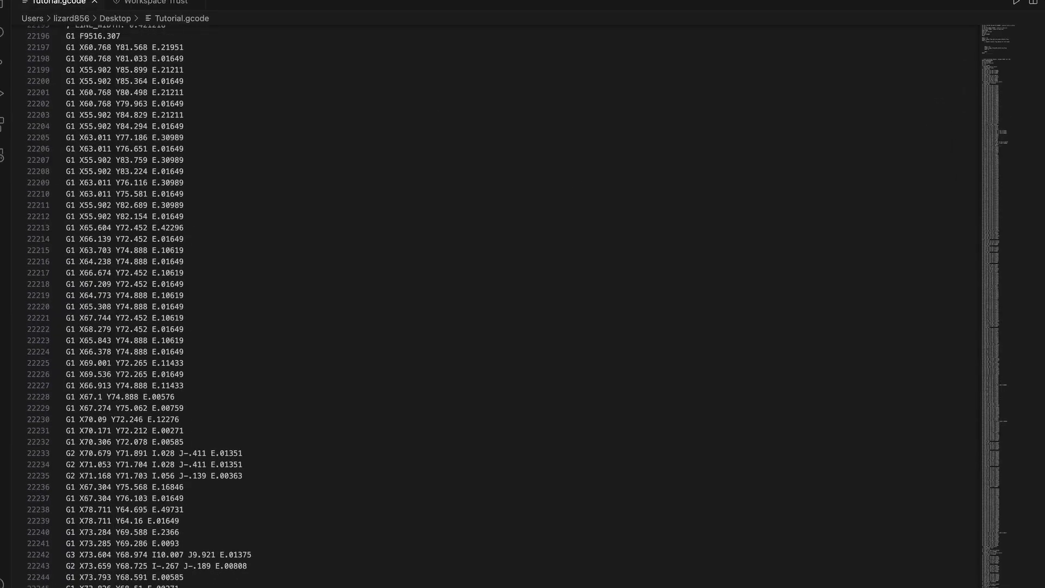
pyautogui.scroll(15, 523, 302)
pyautogui.scroll(15, 523, 303)
pyautogui.scroll(15, 522, 302)
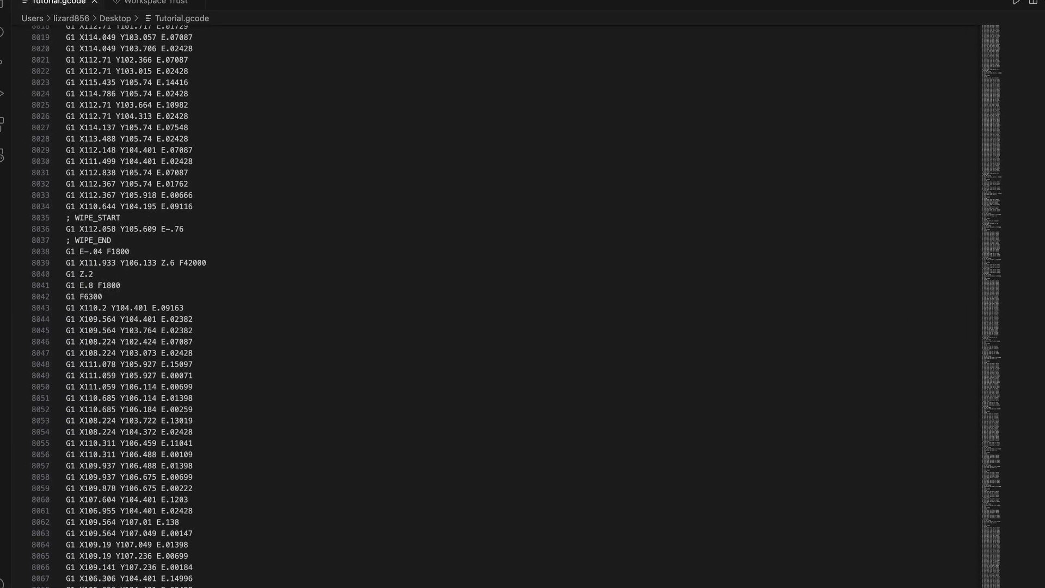
pyautogui.scroll(15, 522, 302)
pyautogui.scroll(-10, 303, 322)
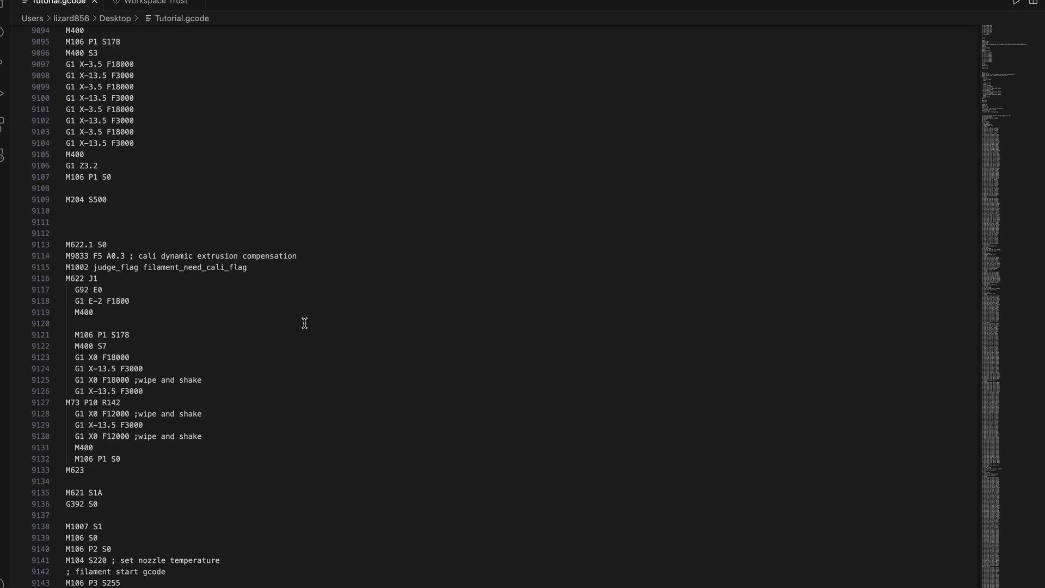
pyautogui.scroll(-1, 303, 322)
pyautogui.scroll(-10, 303, 322)
pyautogui.scroll(-8, 242, 332)
pyautogui.scroll(-2, 242, 332)
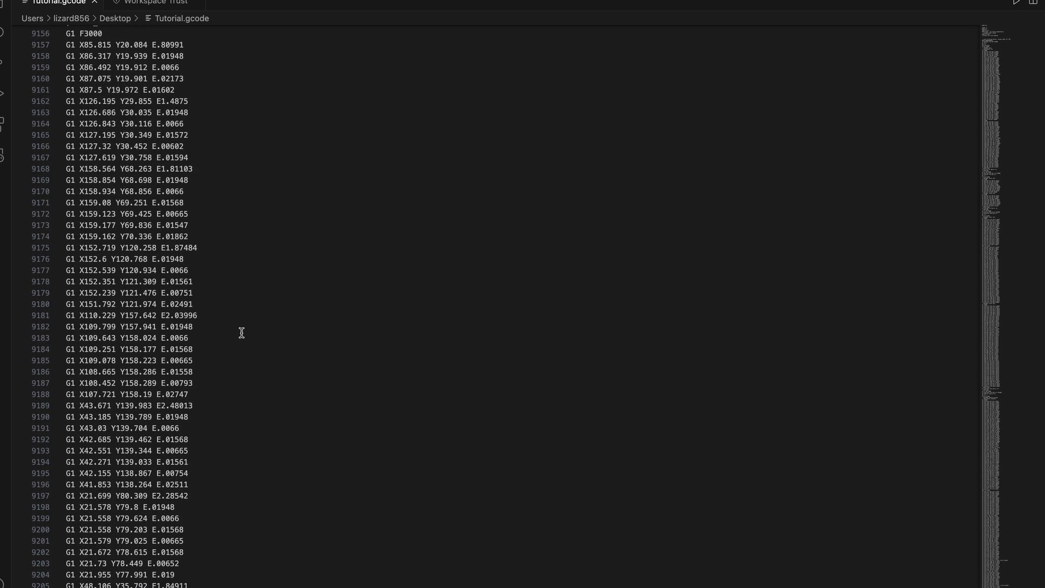
pyautogui.scroll(-3, 242, 332)
pyautogui.scroll(-2, 242, 333)
pyautogui.scroll(-2, 145, 443)
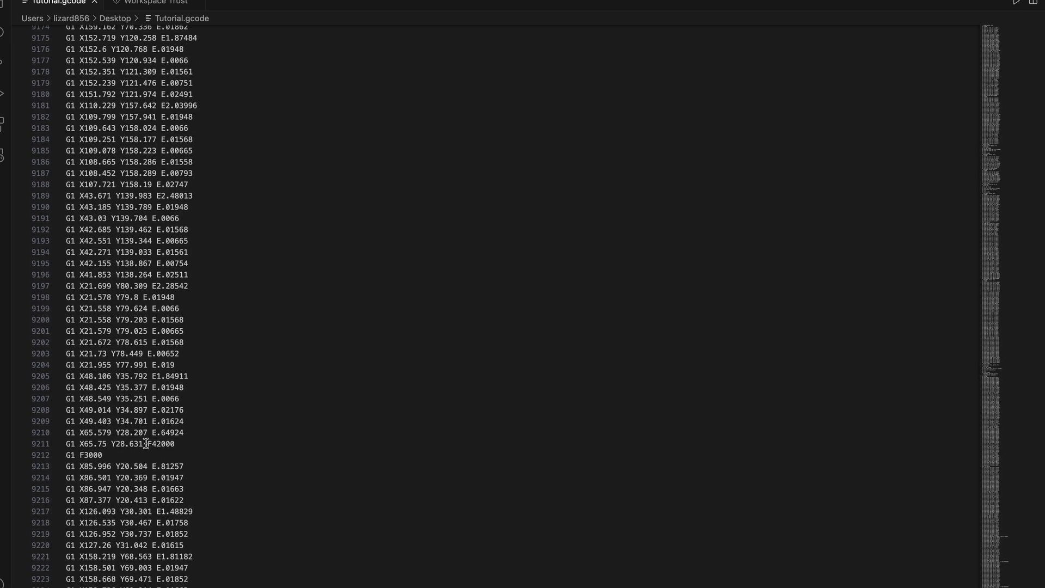
# Step: Insert an M400 U1 pause line after line 9211 and copy Tutorial.gcode onto the NO NAME drive
pyautogui.press('Return')
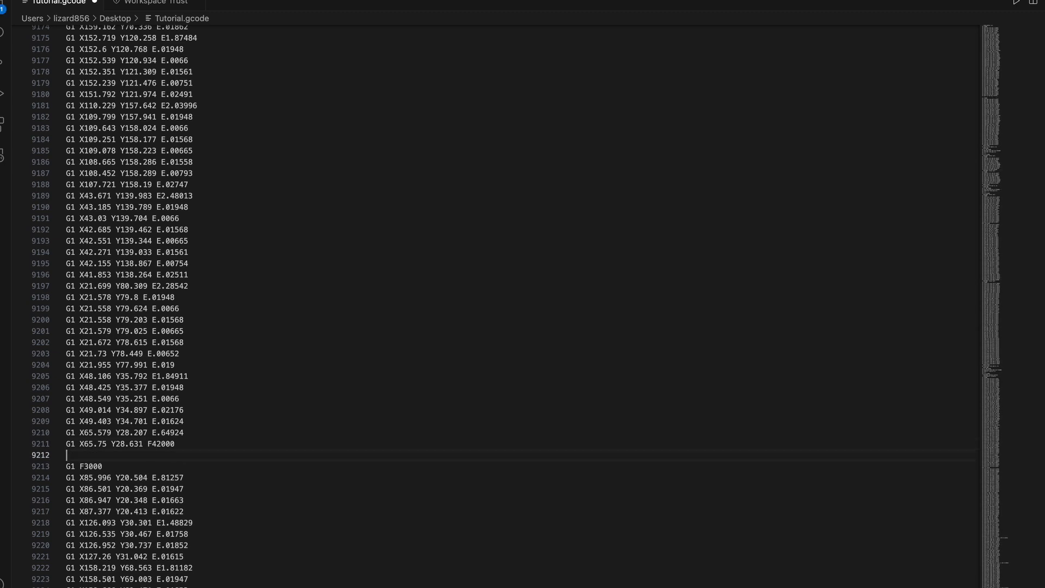
pyautogui.write('M')
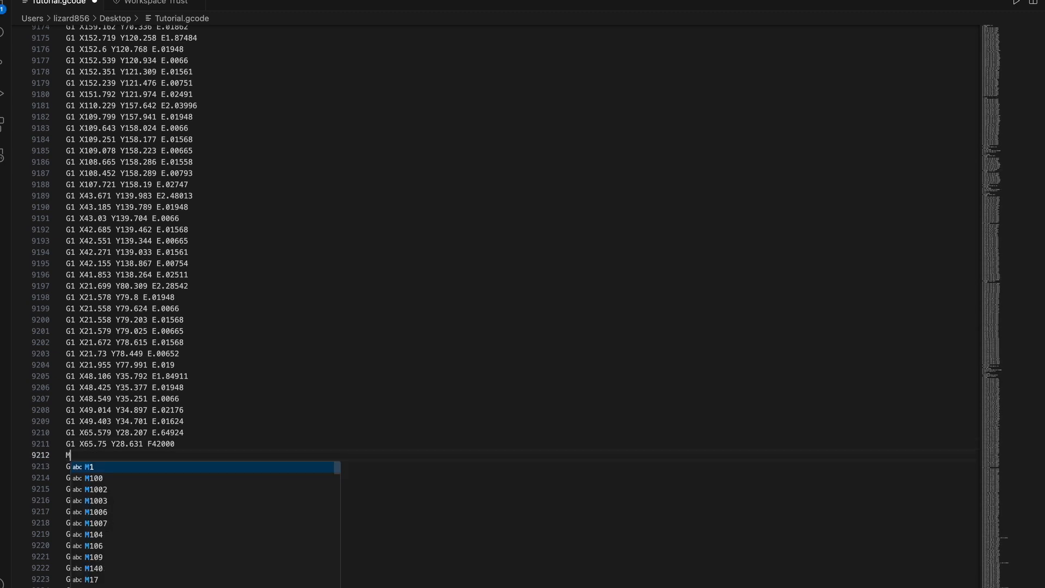
pyautogui.write('400 ')
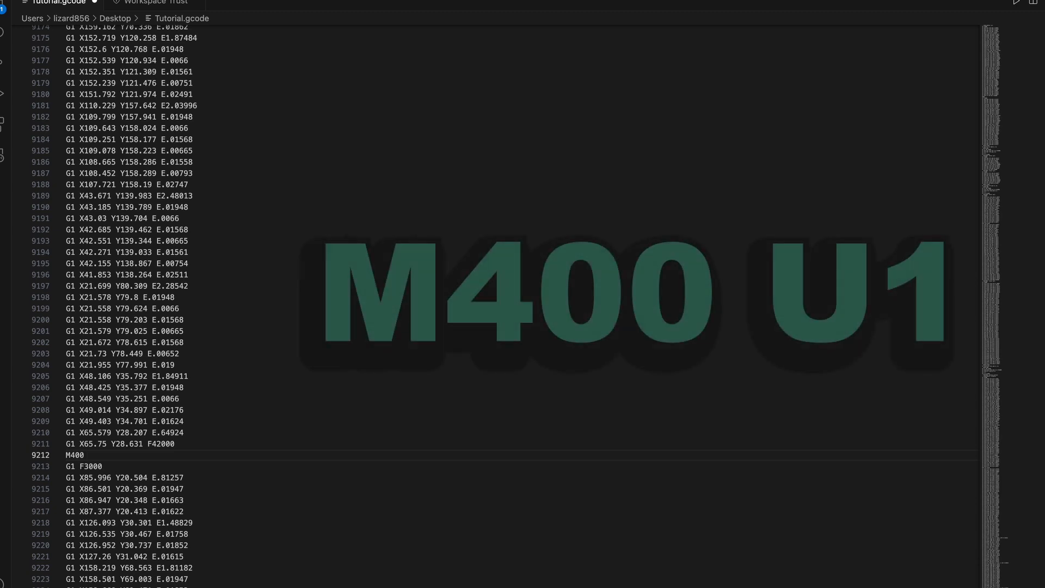
pyautogui.write('U1')
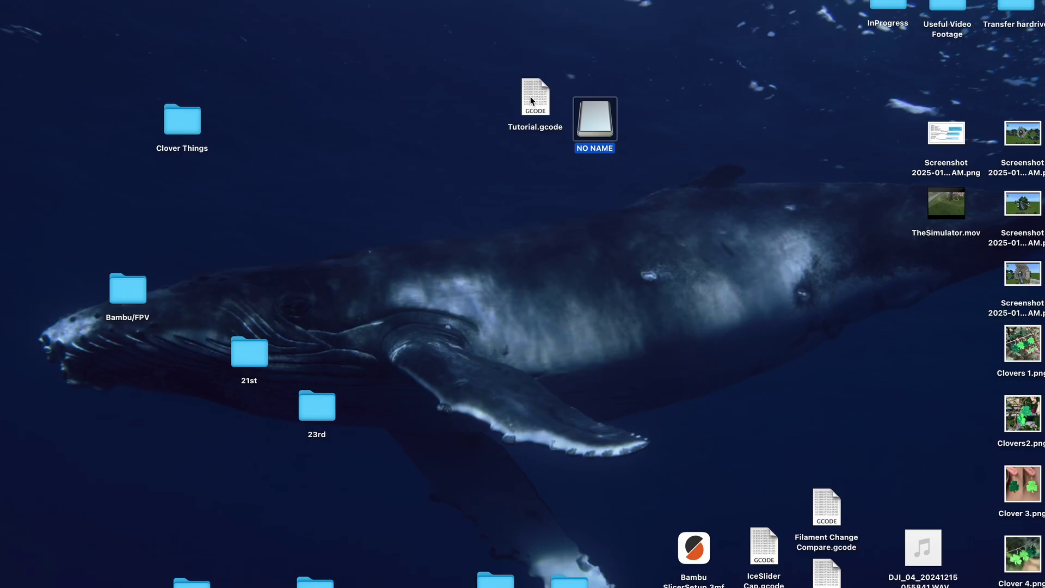
pyautogui.keyDown('alt'); pyautogui.moveTo(535, 98); pyautogui.dragTo(585, 118); pyautogui.keyUp('alt')
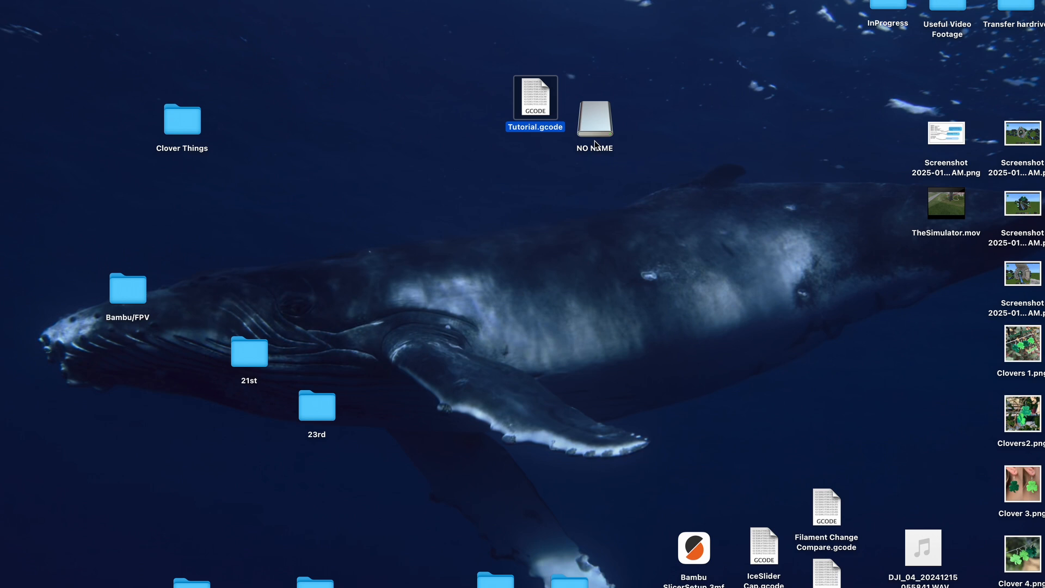
pyautogui.rightClick(592, 124)
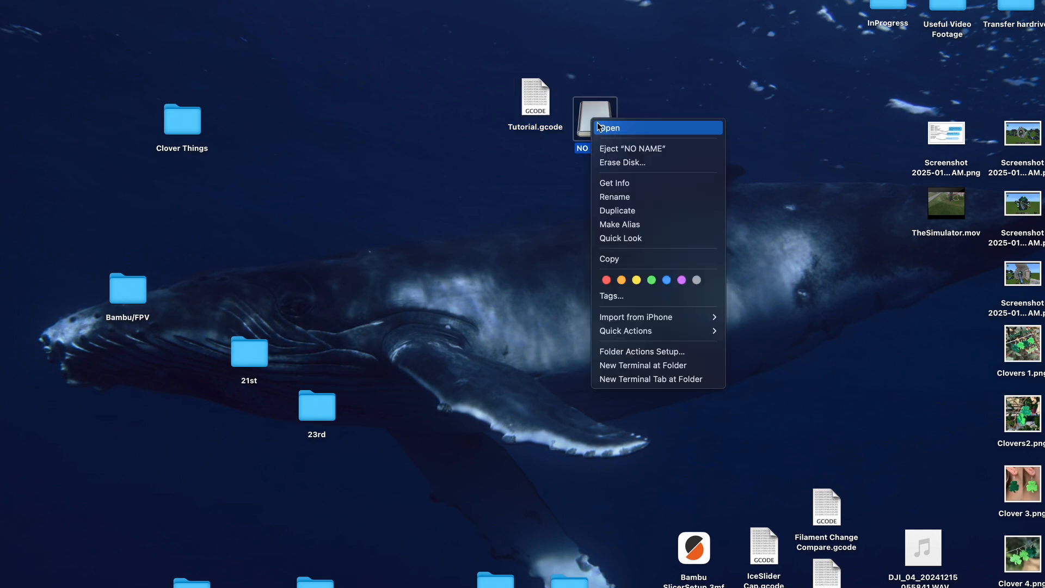
pyautogui.click(495, 295)
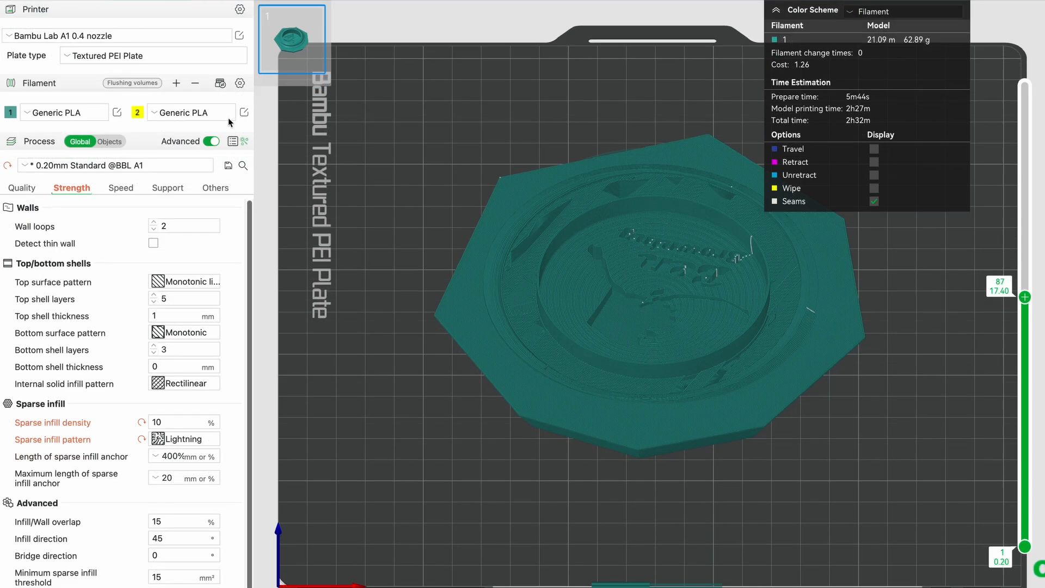
pyautogui.scroll(3, 793, 346)
pyautogui.scroll(-2, 793, 346)
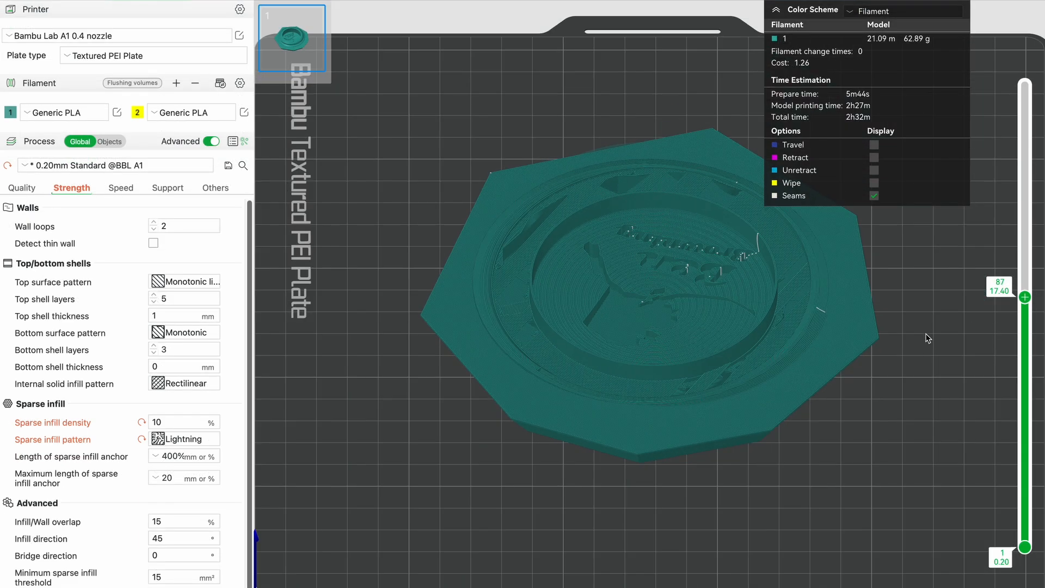
# Step: Add a change to filament 2 at layer 13 from the layer slider's options
pyautogui.moveTo(928, 337); pyautogui.dragTo(866, 346)
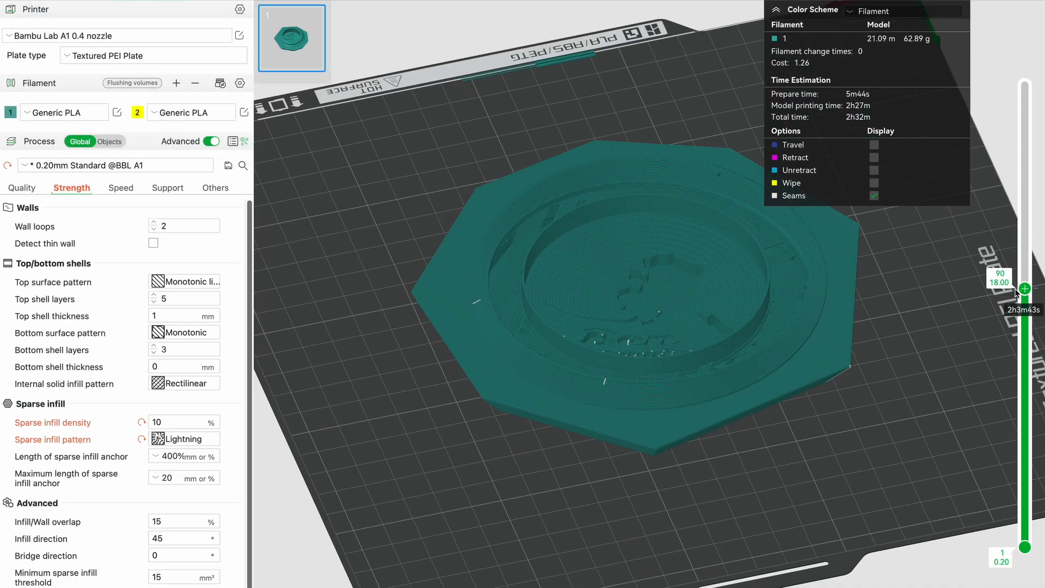
pyautogui.moveTo(1015, 292); pyautogui.dragTo(1015, 373)
pyautogui.rightClick(1025, 377)
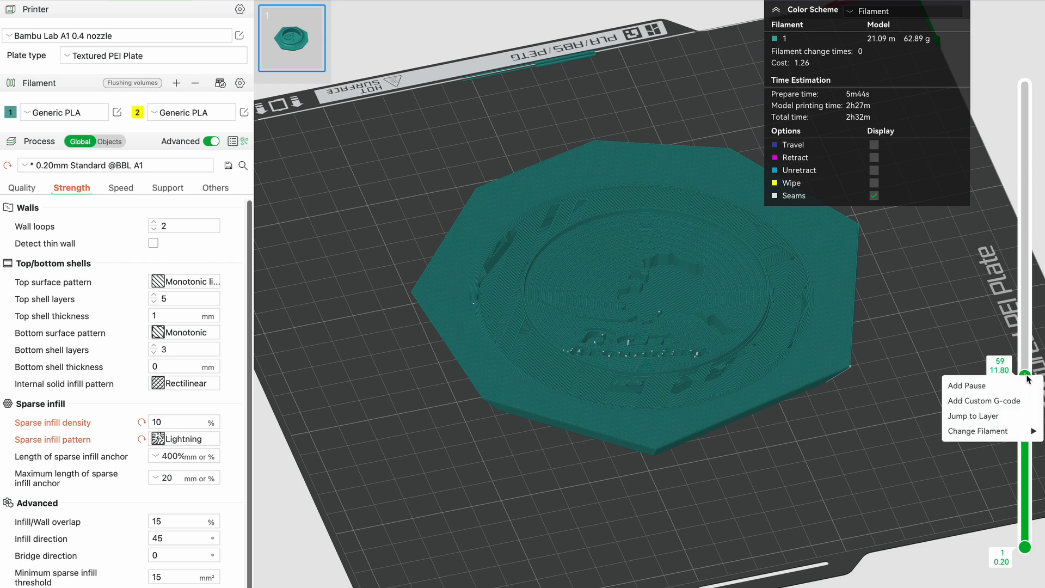
pyautogui.click(913, 447)
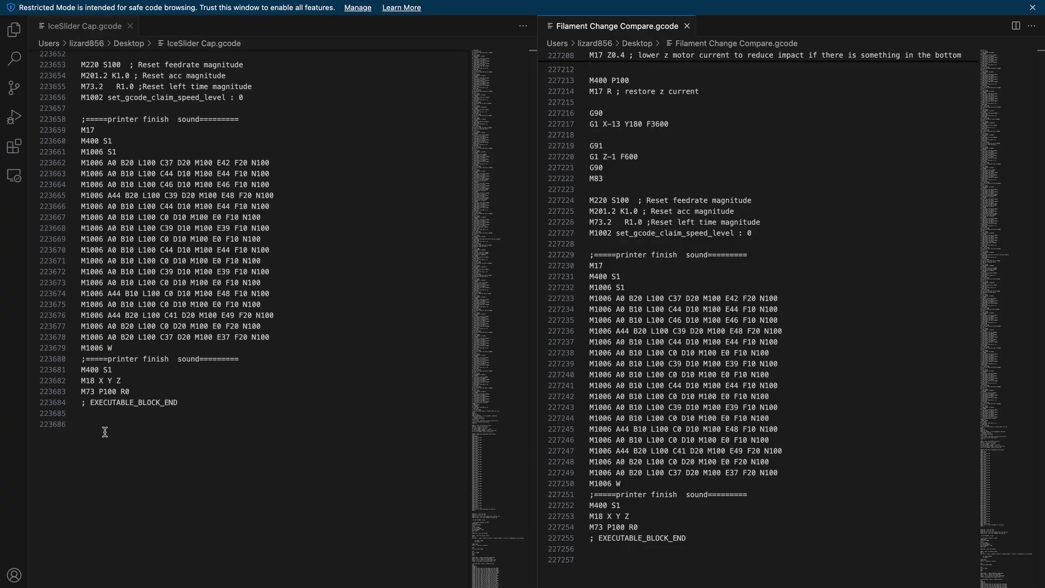
pyautogui.scroll(2, 98, 433)
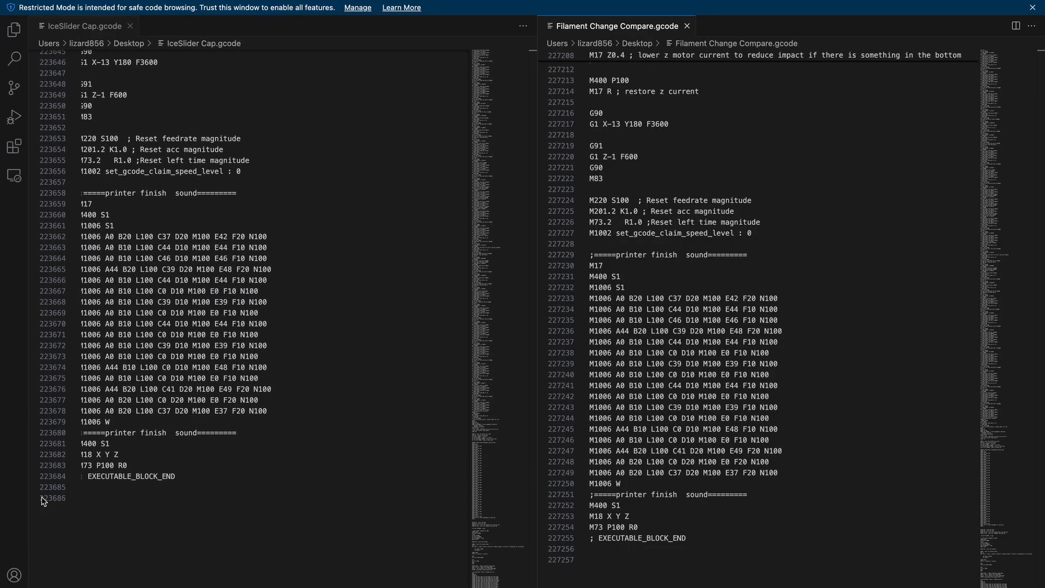
pyautogui.scroll(10, 420, 351)
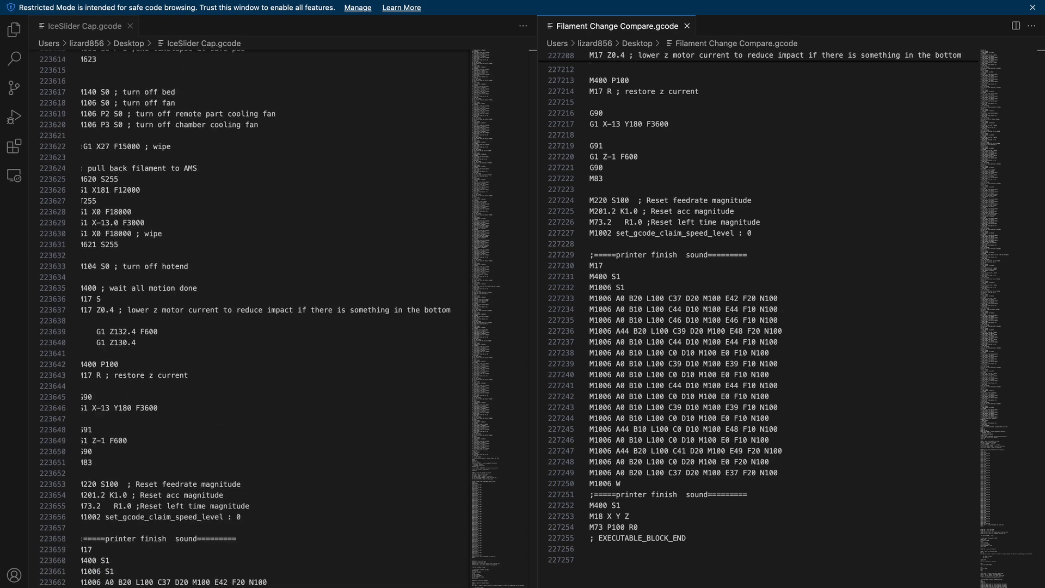
pyautogui.moveTo(532, 576); pyautogui.dragTo(551, 31)
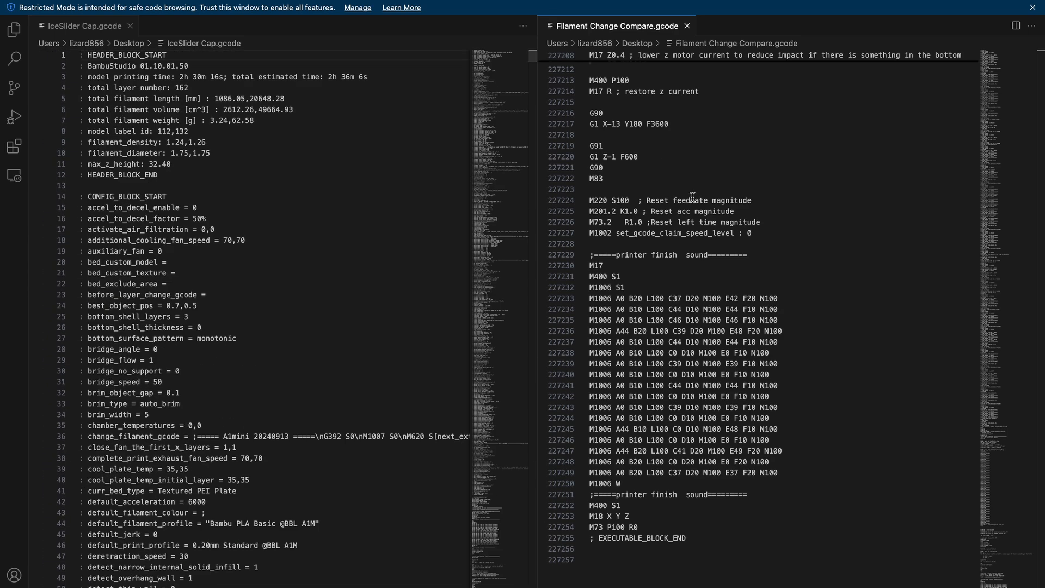
pyautogui.scroll(10, 819, 369)
pyautogui.scroll(10, 819, 368)
pyautogui.scroll(10, 819, 368)
pyautogui.scroll(5, 819, 369)
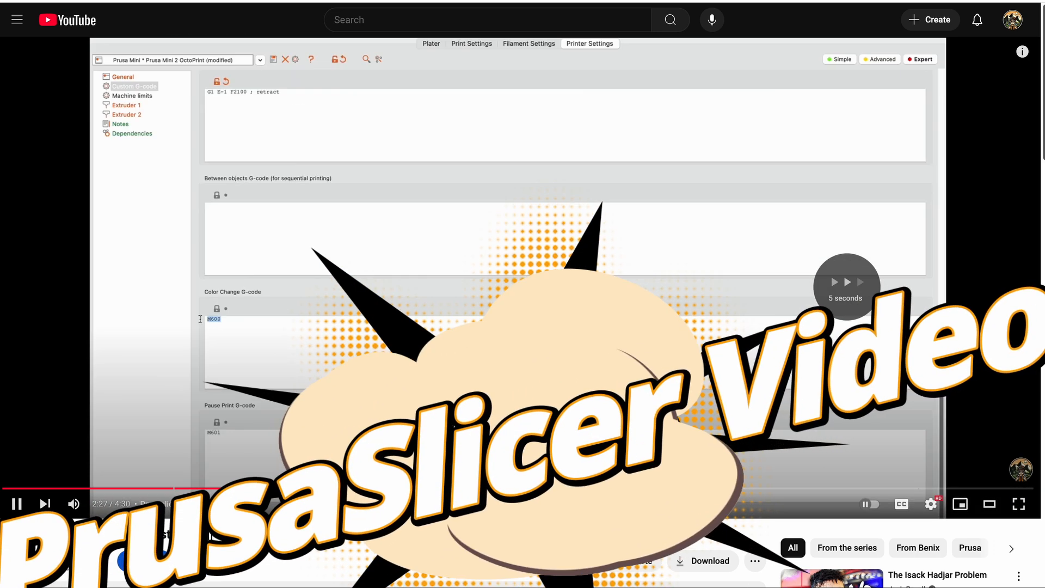
# Step: Rewind the YouTube video a few seconds to the PrusaSlicer custom G-code settings
pyautogui.press('Left')
pyautogui.press('Left')
pyautogui.press('Left')
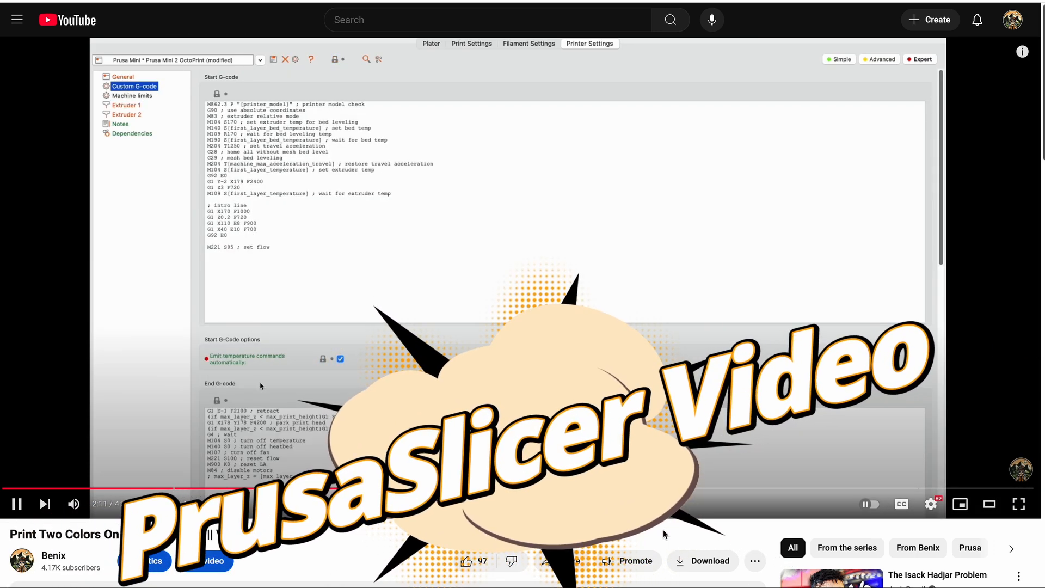